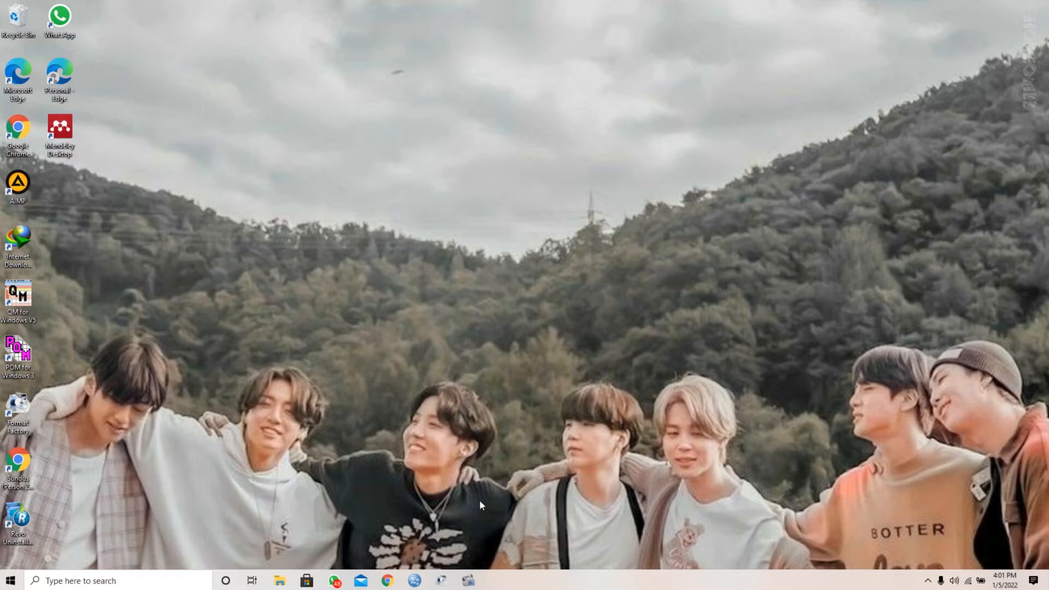
Switch to SPSS Statistics and review the variable names Nama, JK, jabatan and umur in the variable definitions.
click(415, 583)
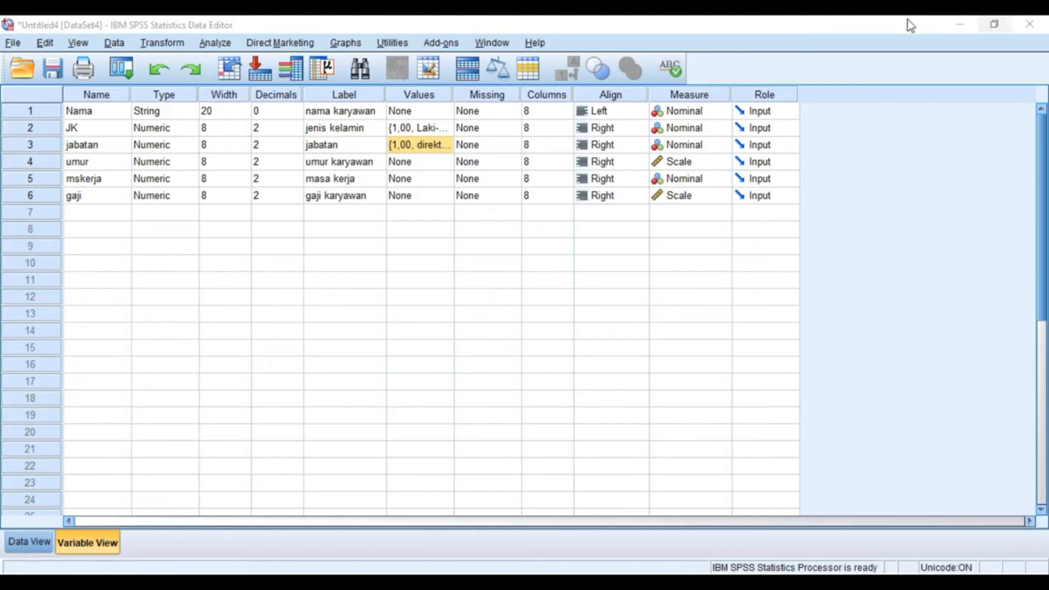
click(86, 115)
click(89, 127)
click(101, 146)
click(102, 161)
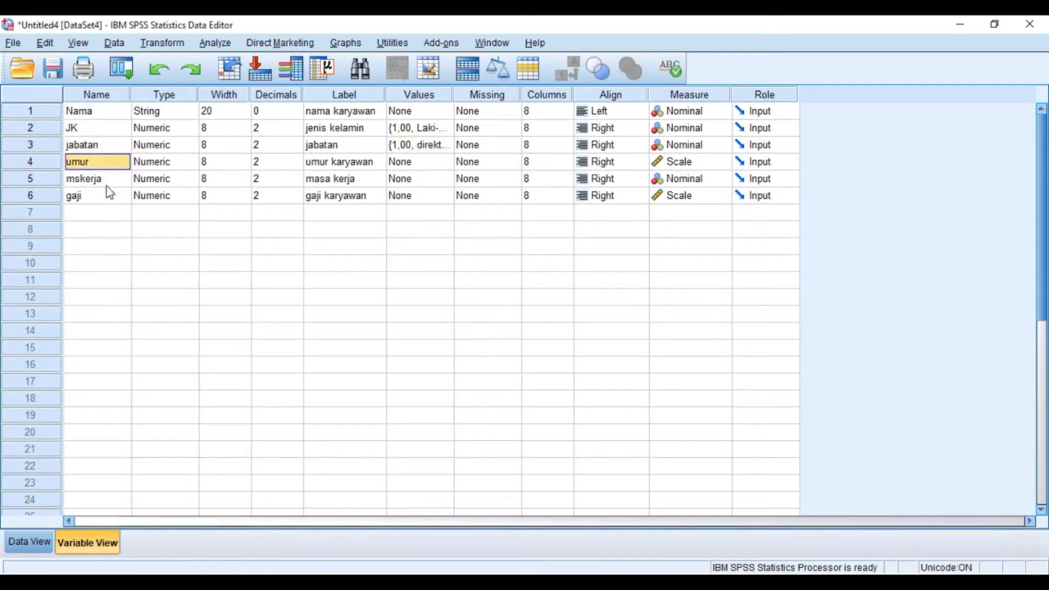
Inspect the variable type settings of the Nama variable and accept them as they are.
click(158, 112)
click(189, 111)
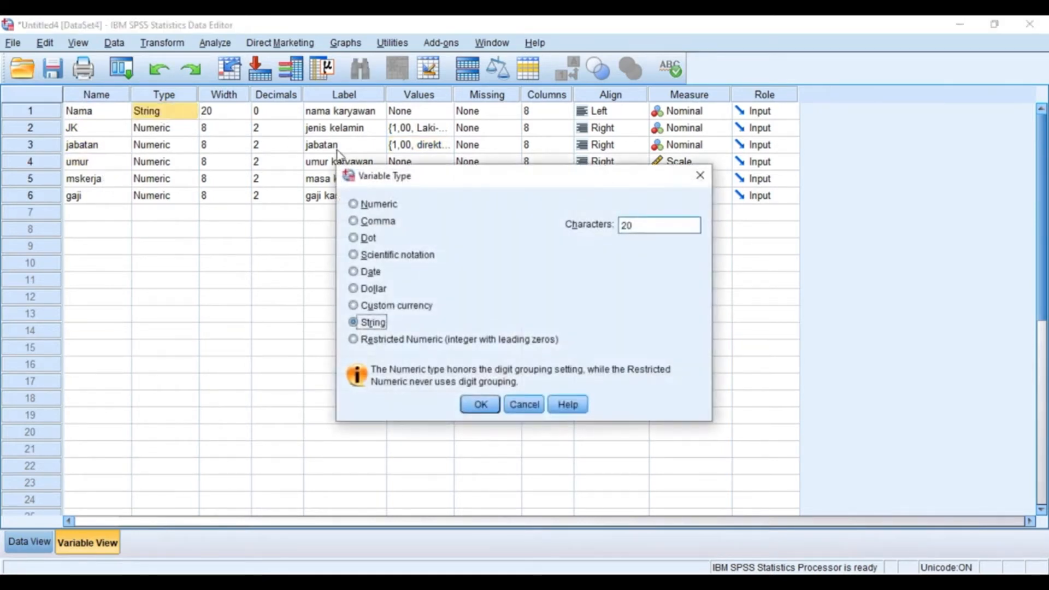
click(481, 405)
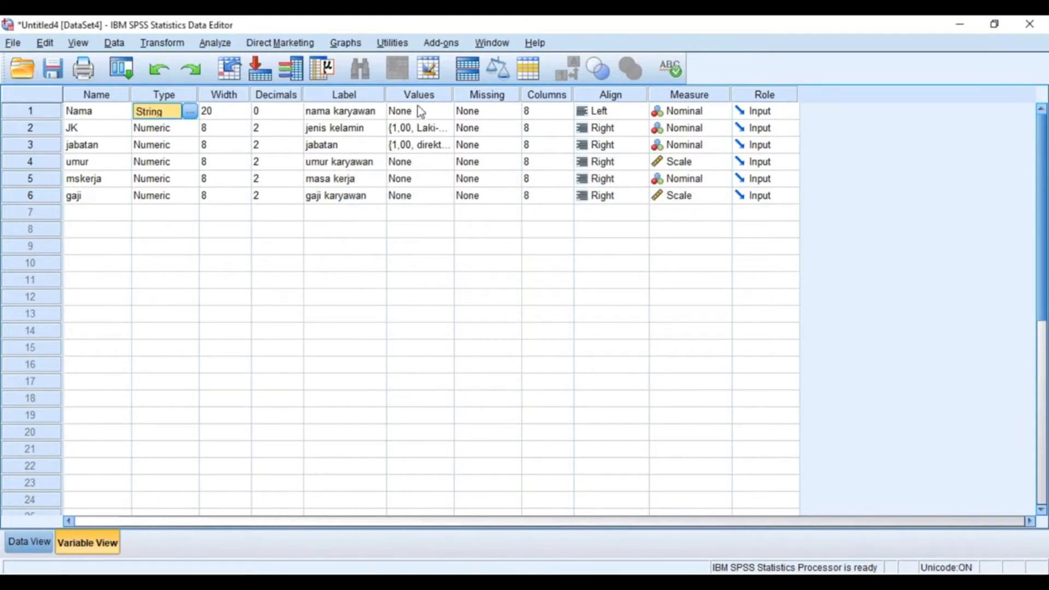
Review the value labels defined for the JK and jabatan variables.
click(426, 128)
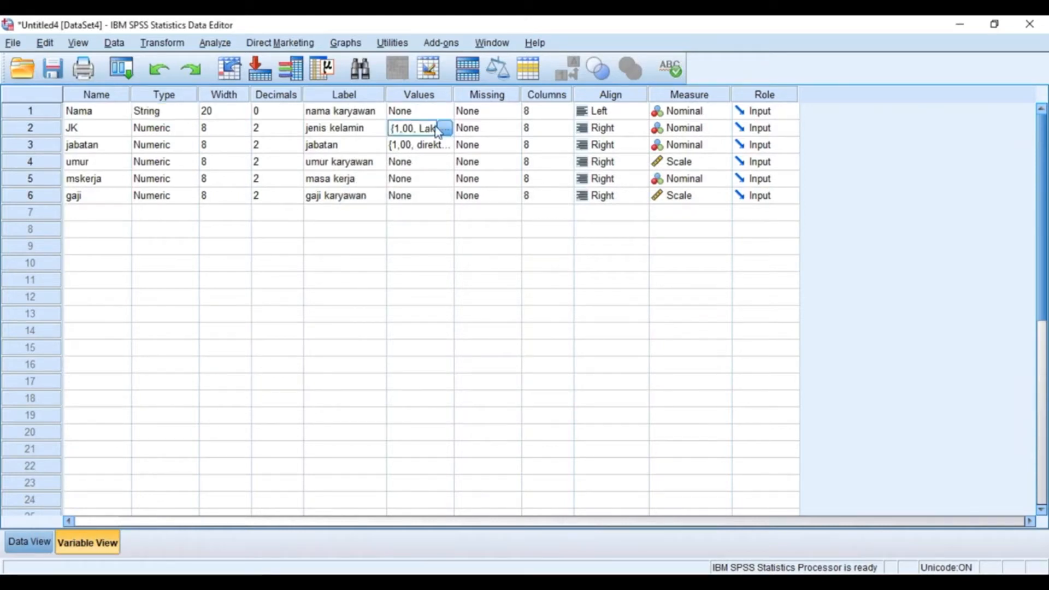
click(443, 129)
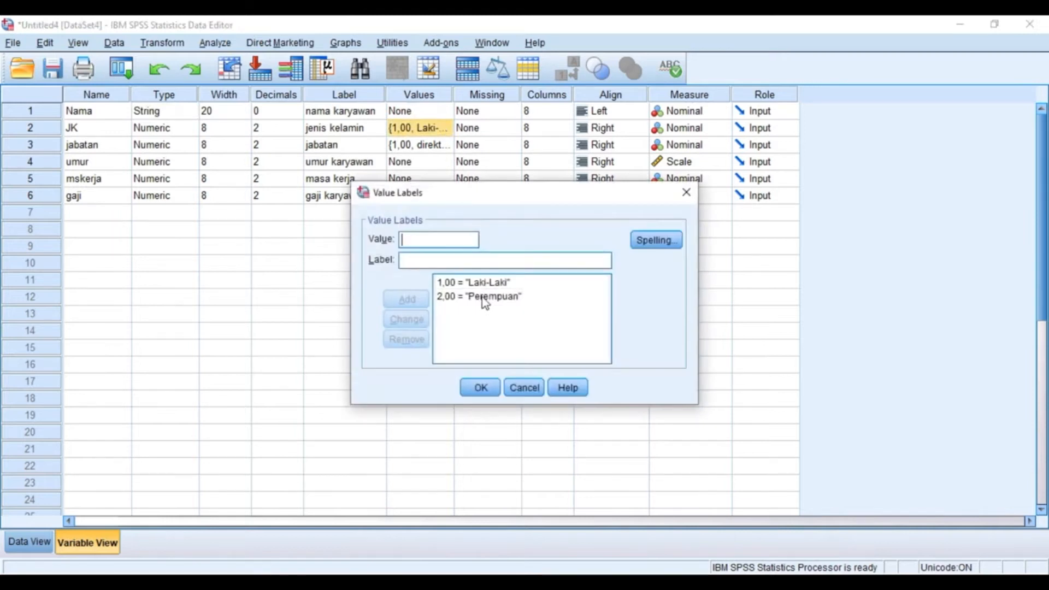
click(686, 192)
click(426, 145)
click(444, 145)
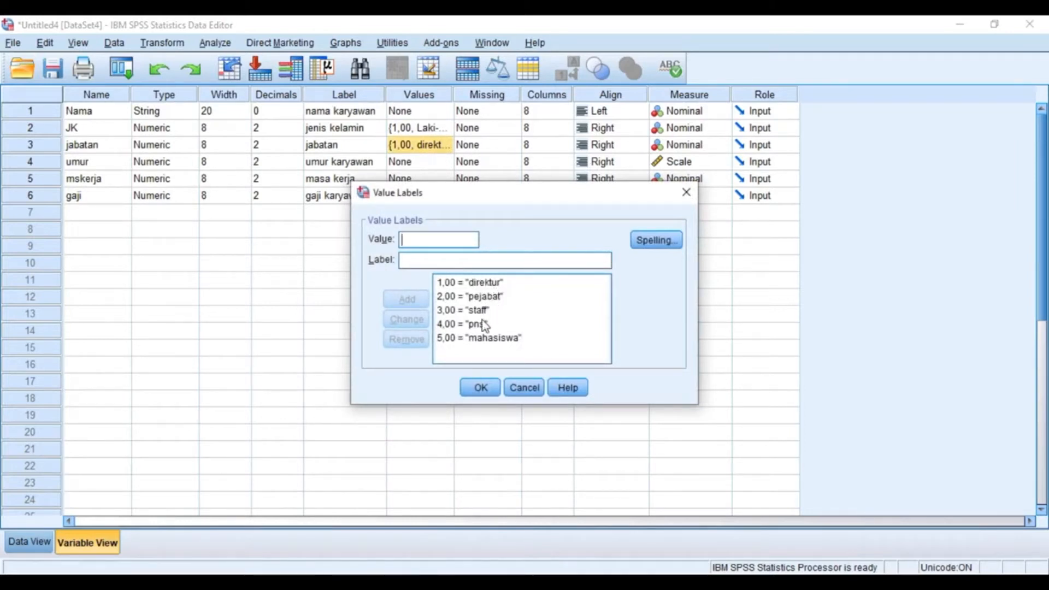
click(487, 385)
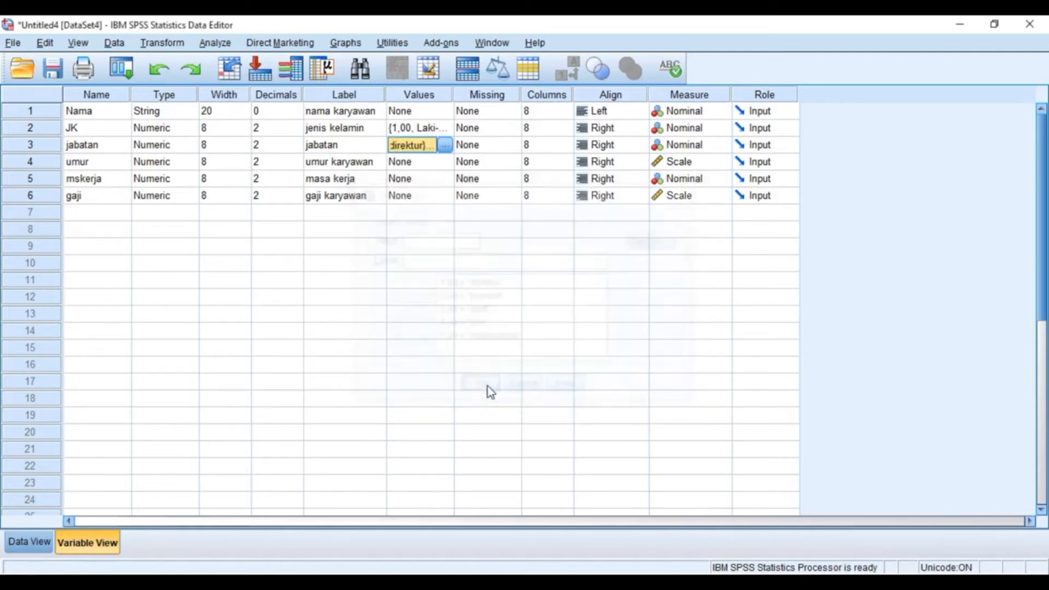
Check the measurement level of Nama and examine the first case's Nama, JK and jabatan entries in the data.
click(700, 116)
click(699, 117)
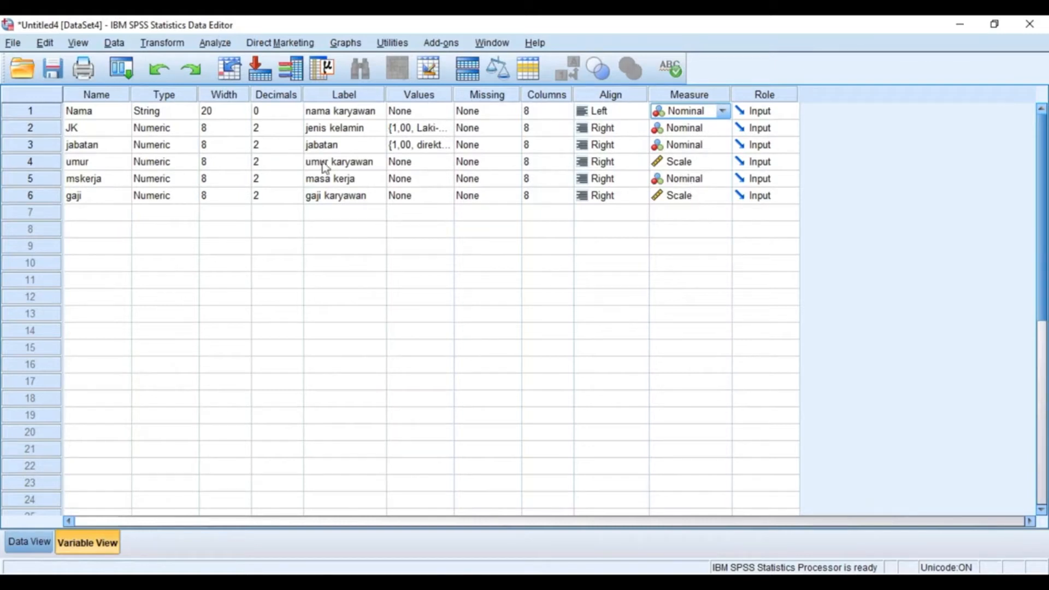
click(33, 544)
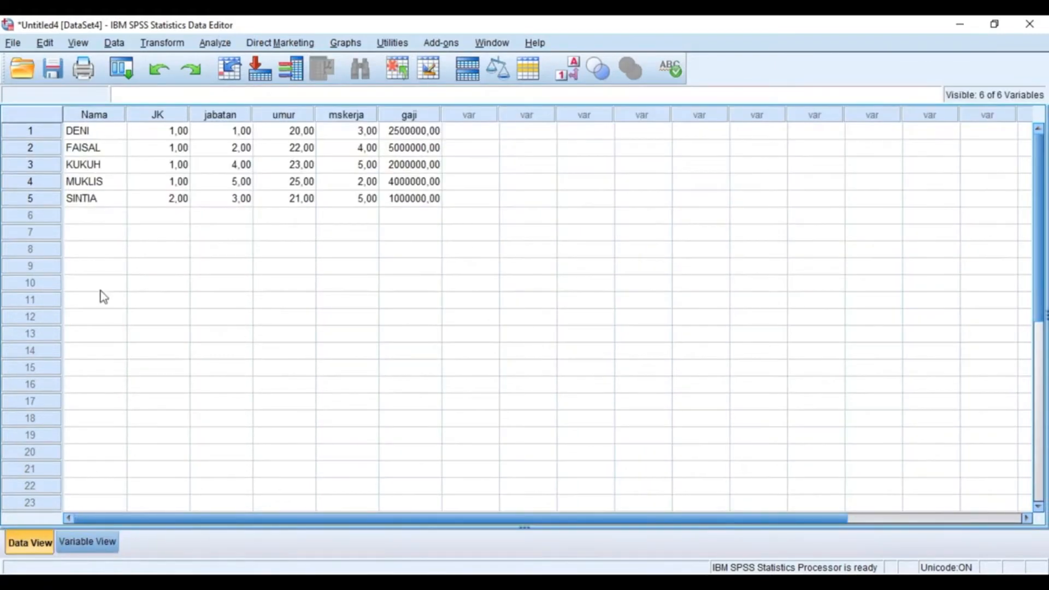
click(89, 128)
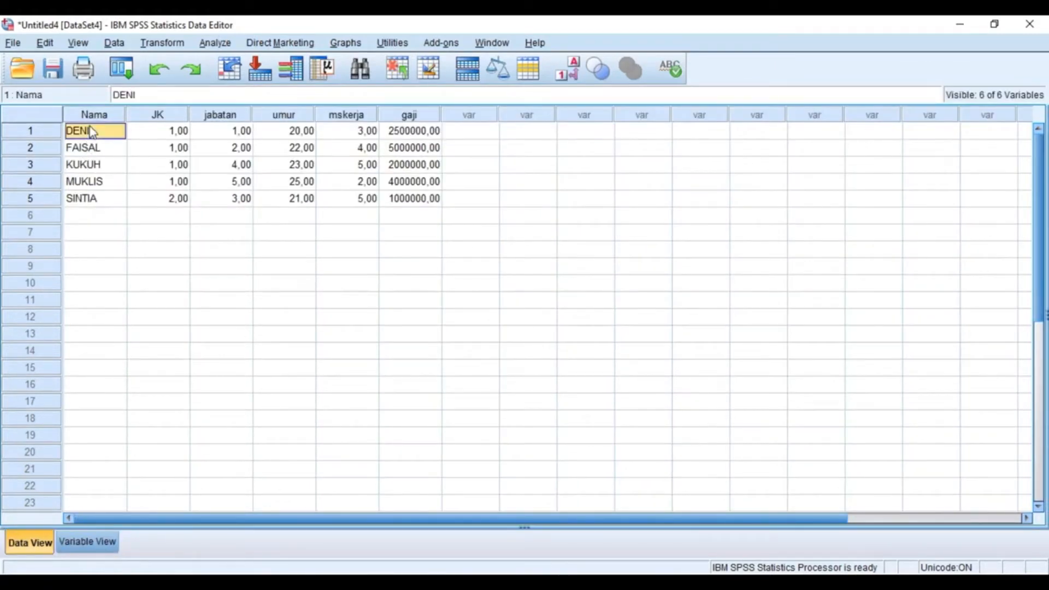
click(163, 131)
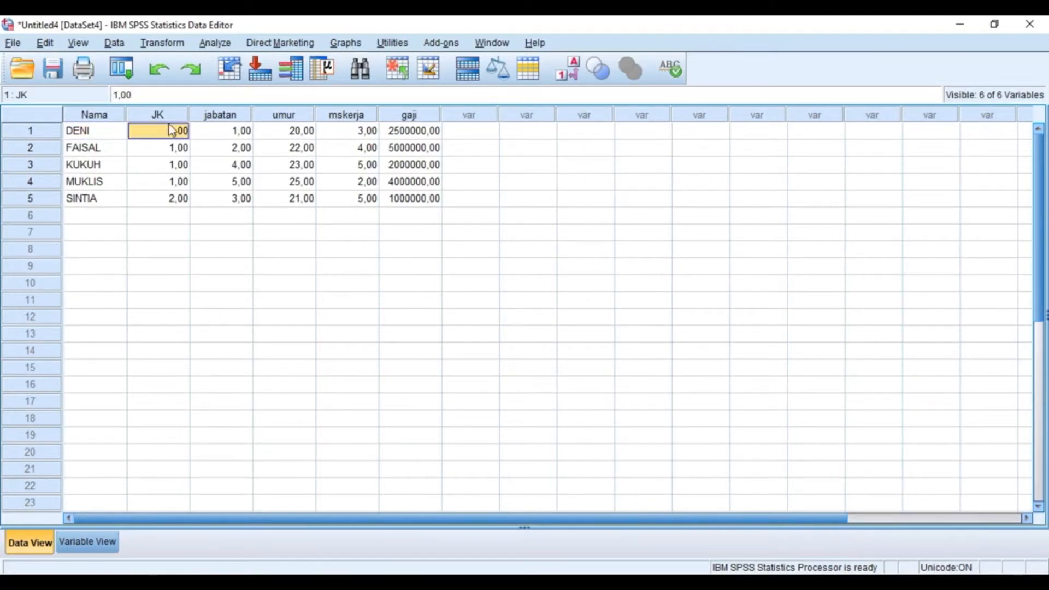
click(229, 136)
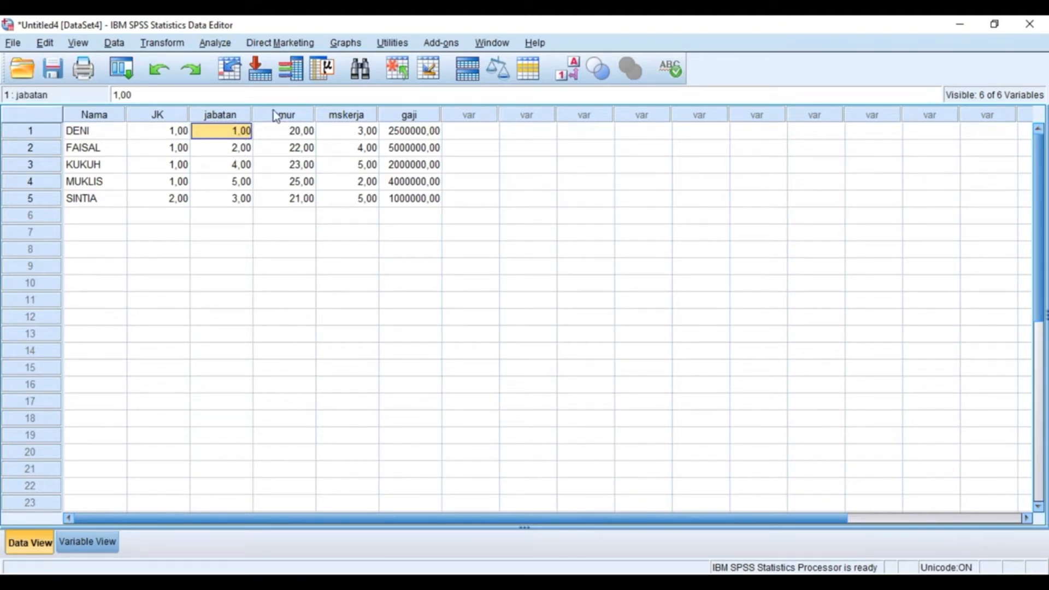
Run a Descriptives analysis on umur karyawan, masa kerja and gaji karyawan.
click(215, 42)
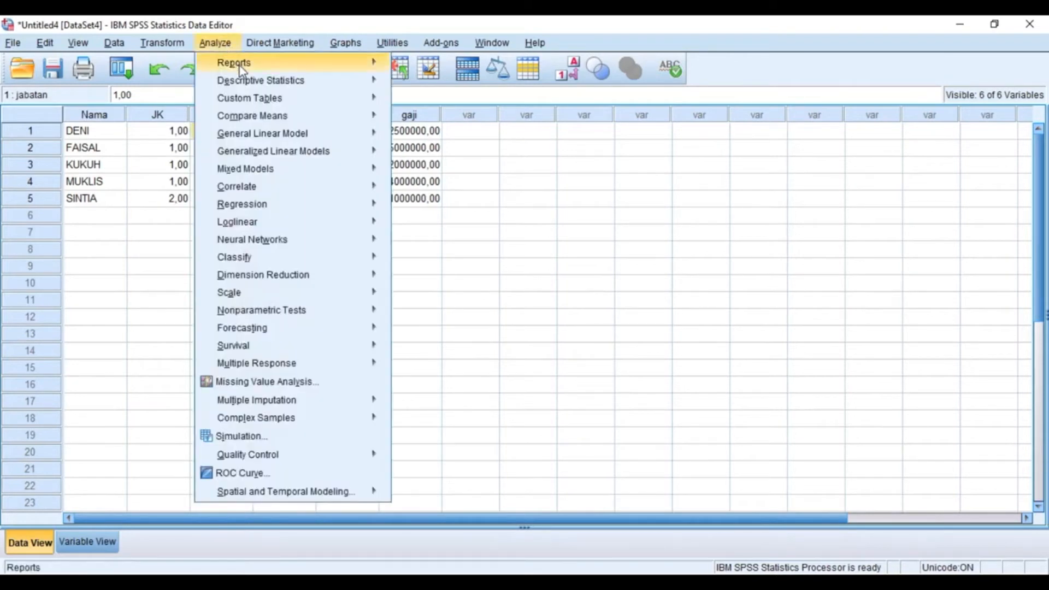
mouse_move(307, 80)
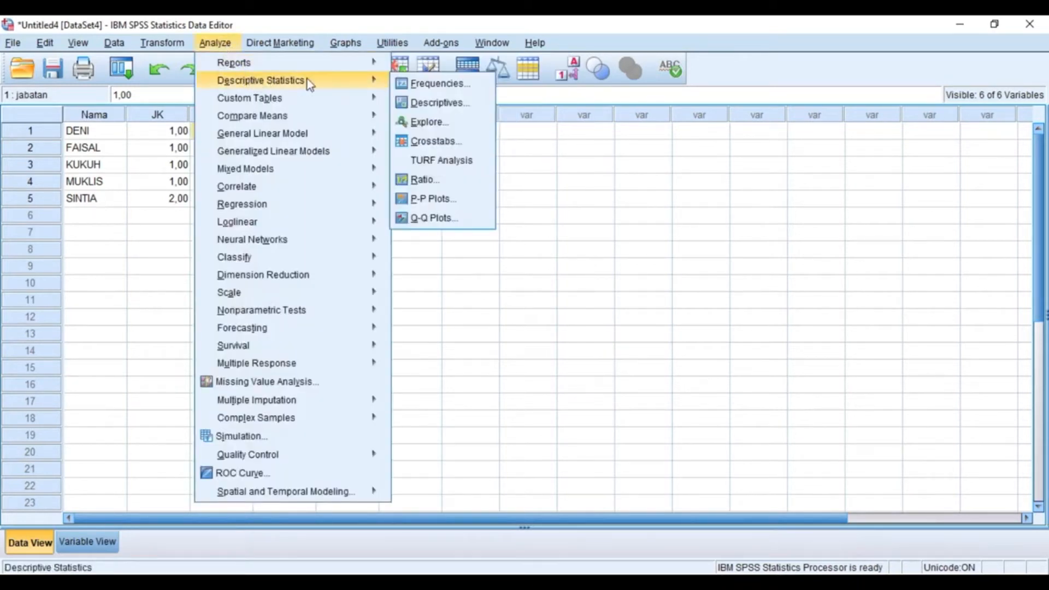
click(432, 104)
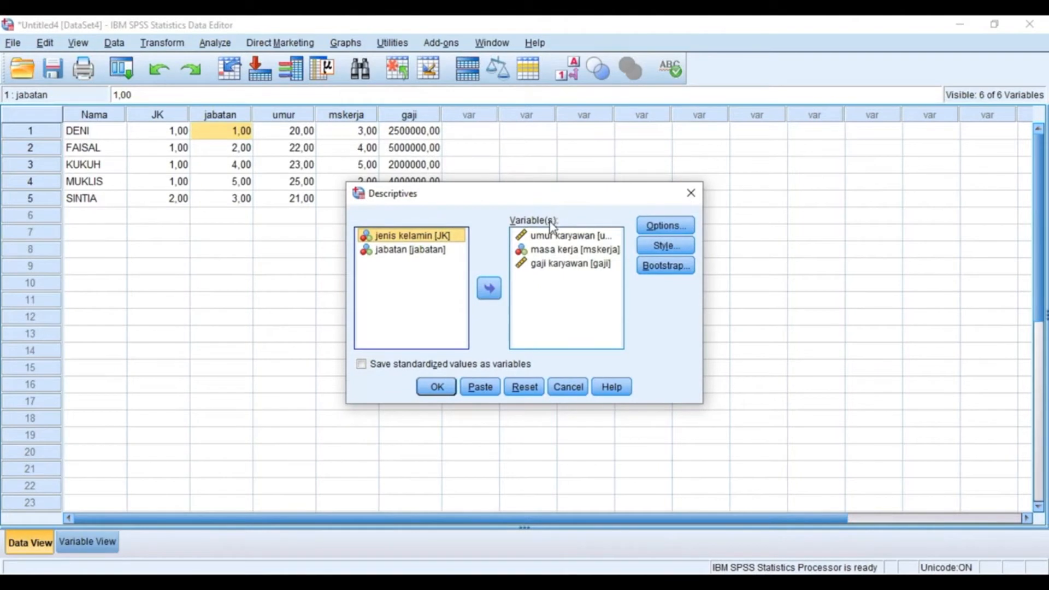
click(556, 237)
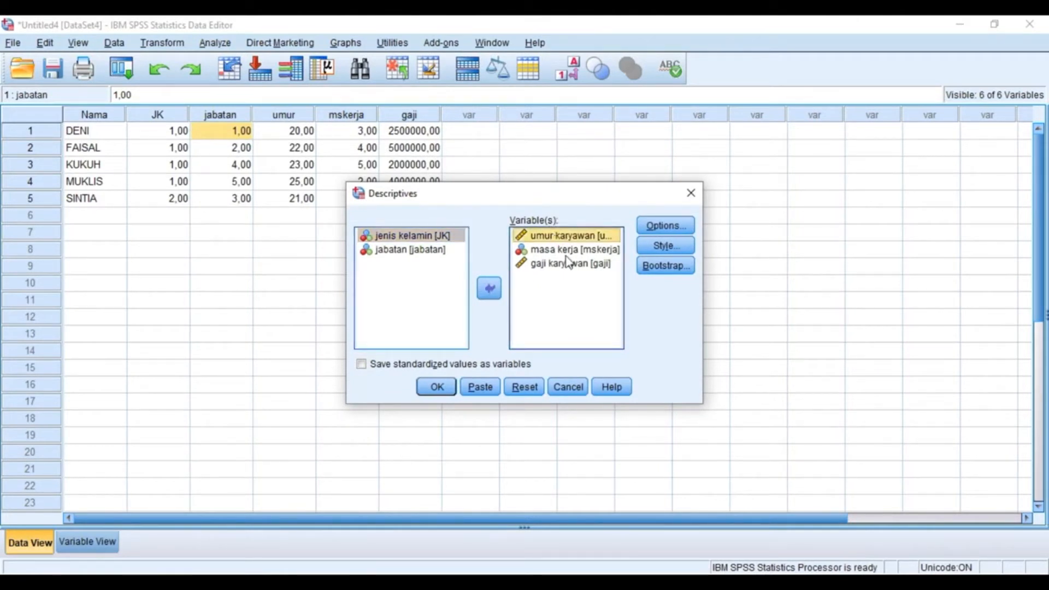
click(574, 252)
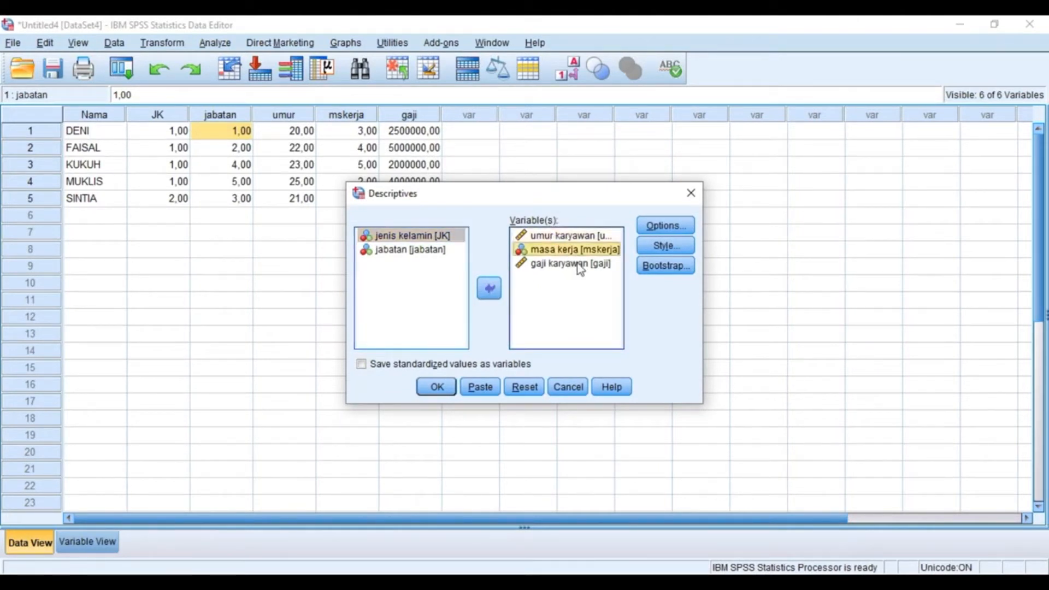
click(579, 265)
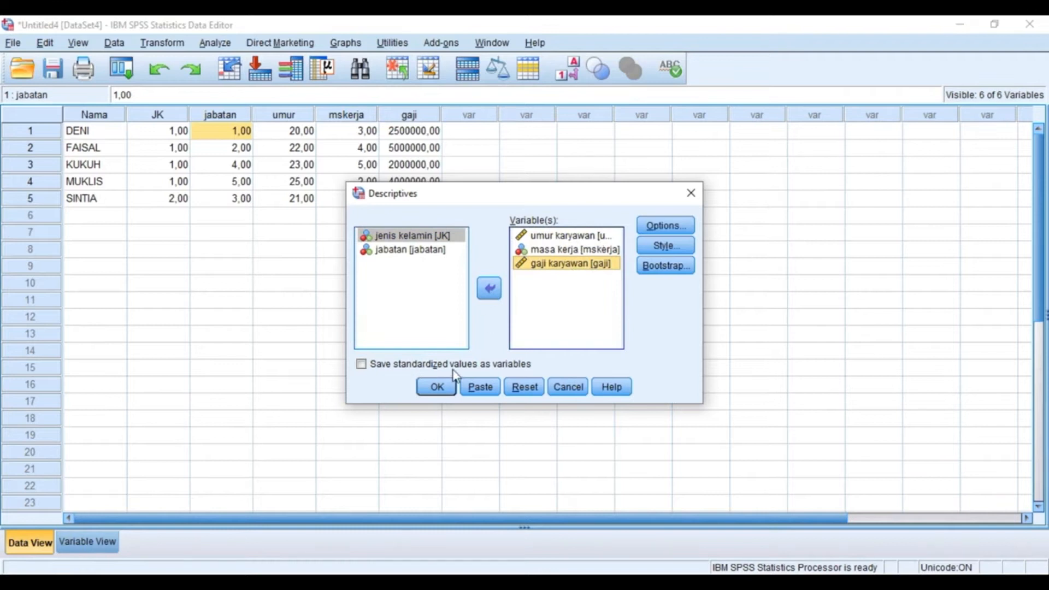
click(437, 387)
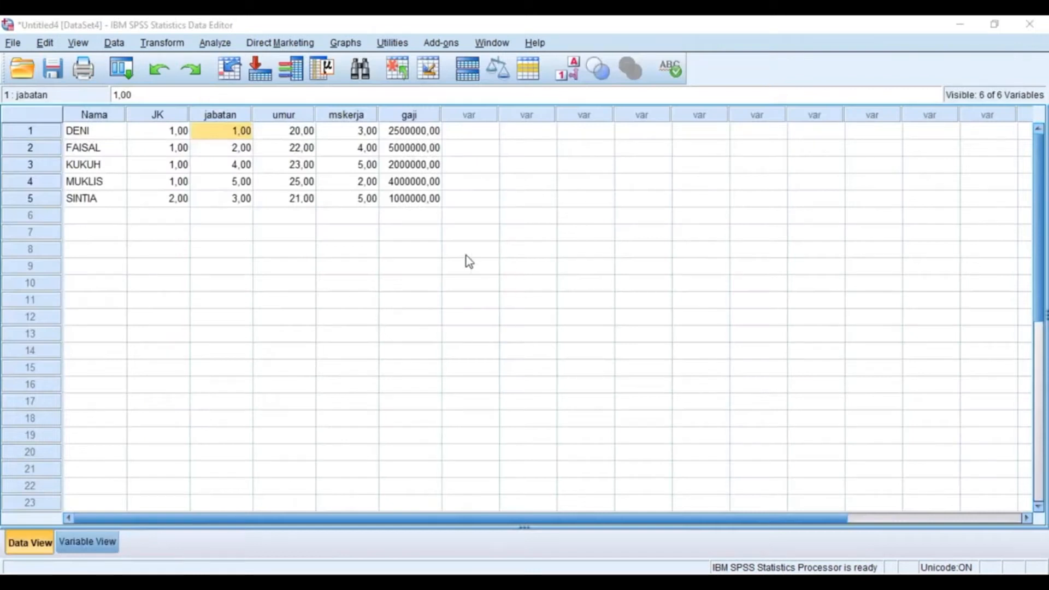
Run a Frequencies analysis with frequency tables for jenis kelamin and jabatan.
click(222, 42)
mouse_move(251, 43)
mouse_move(216, 44)
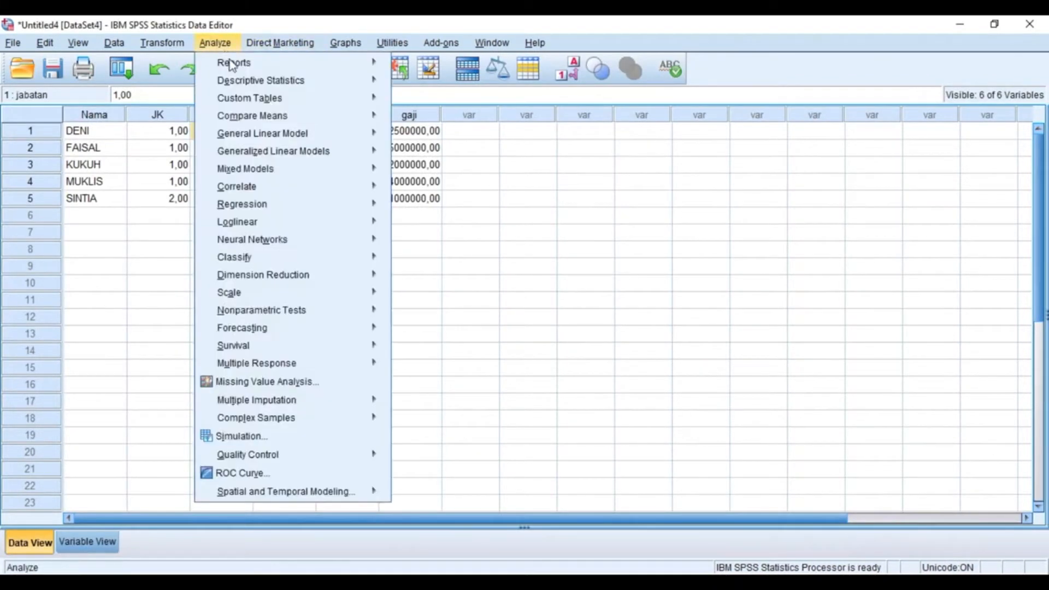
mouse_move(332, 85)
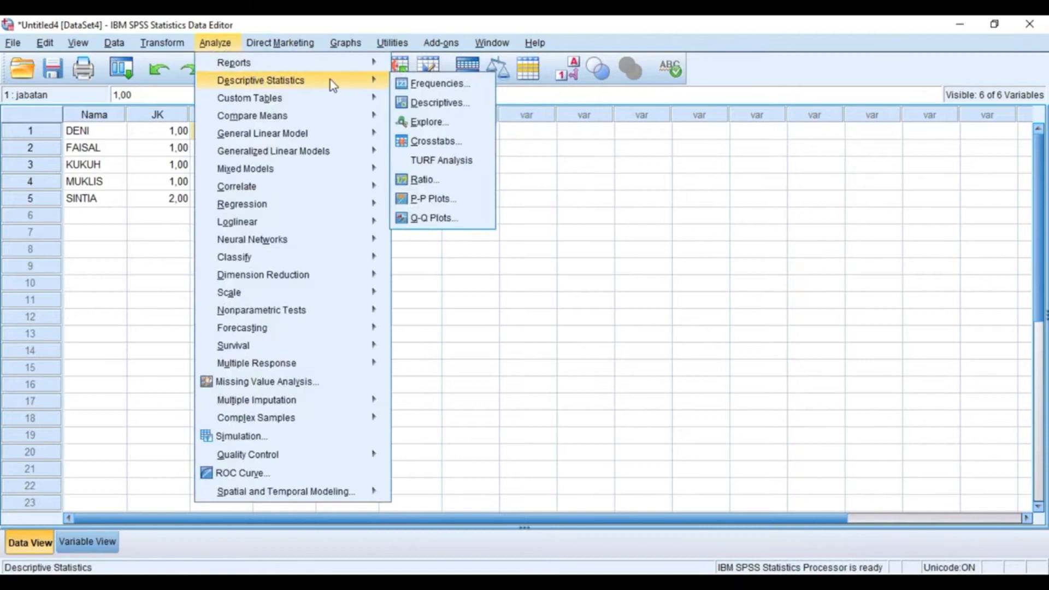
click(417, 86)
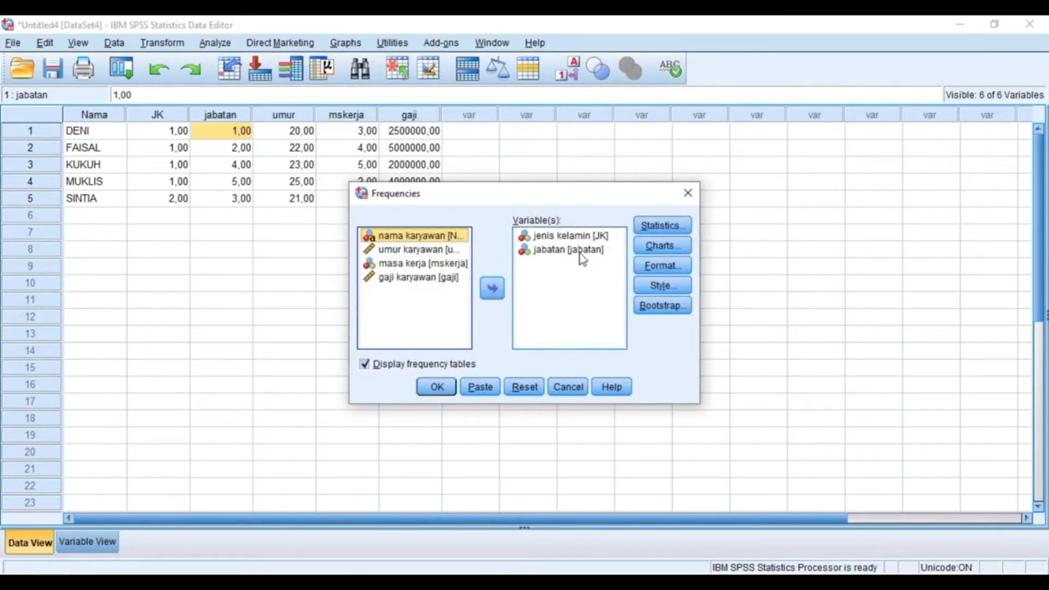
click(448, 386)
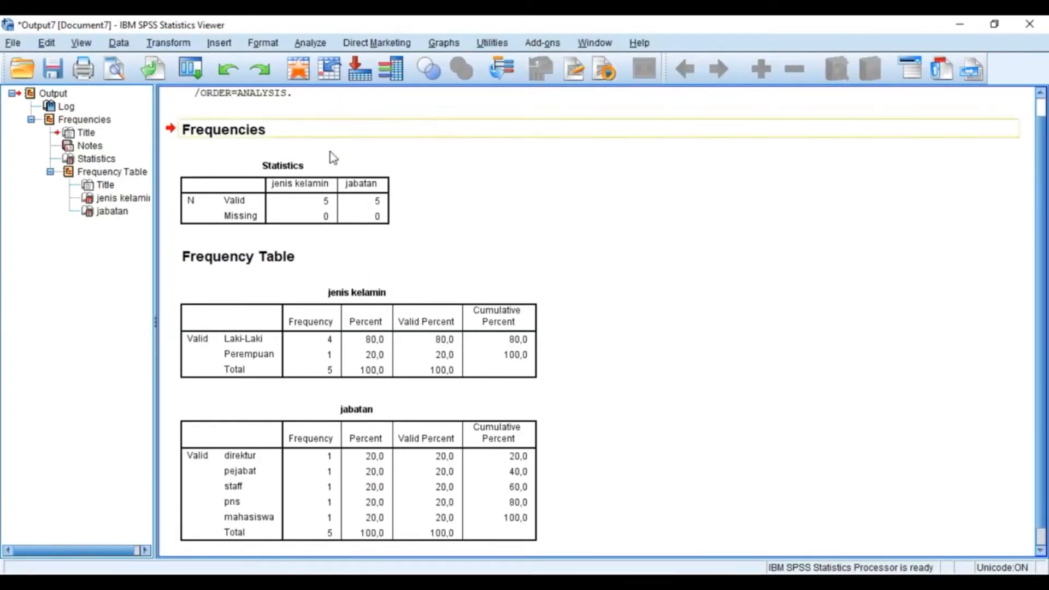
Examine the jenis kelamin and jabatan frequency tables in the output.
scroll(404, 293, down, 1)
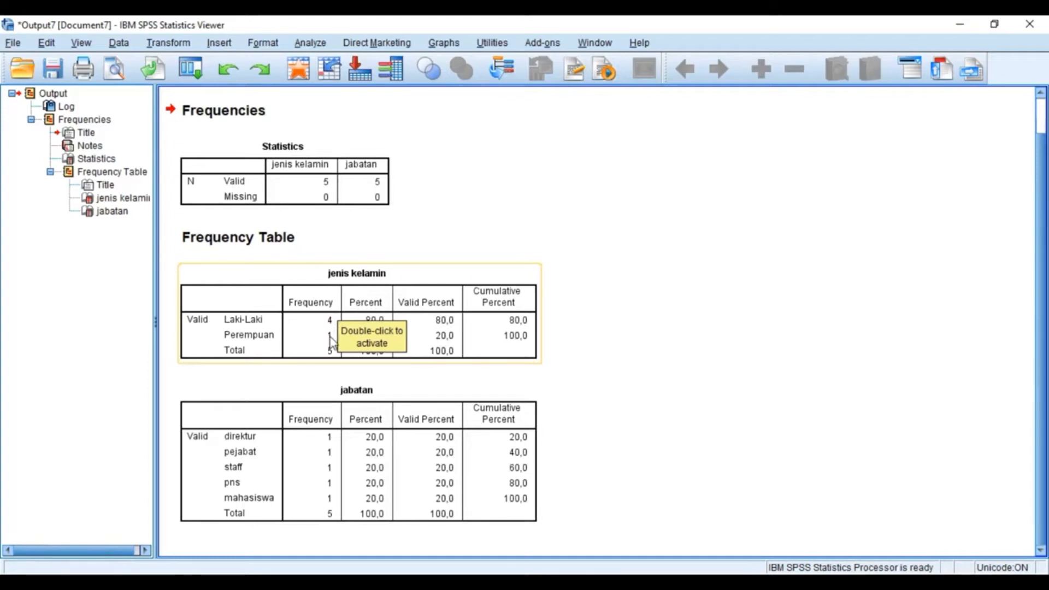
click(380, 324)
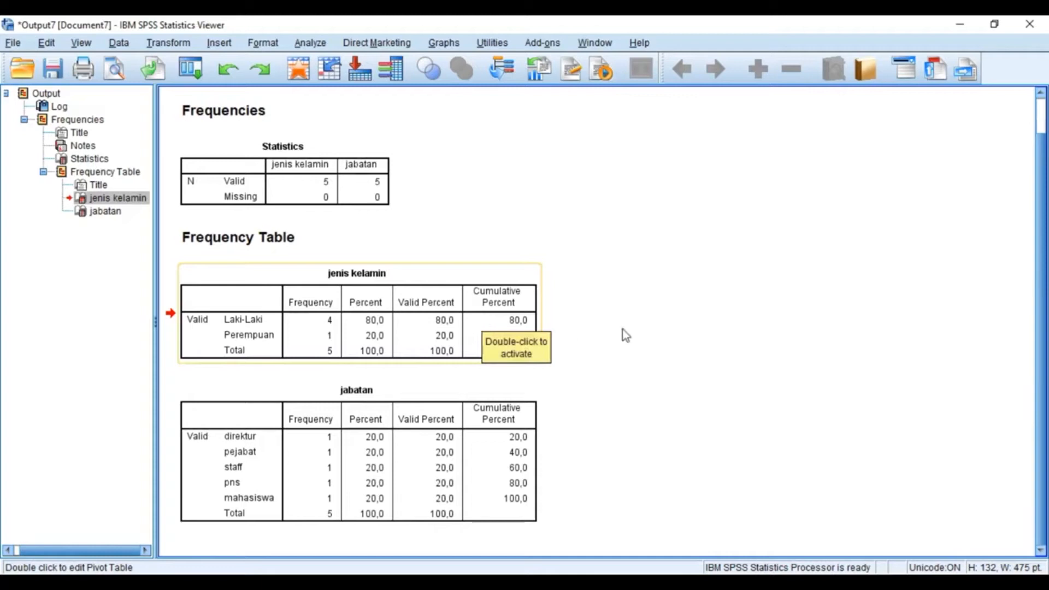
click(320, 422)
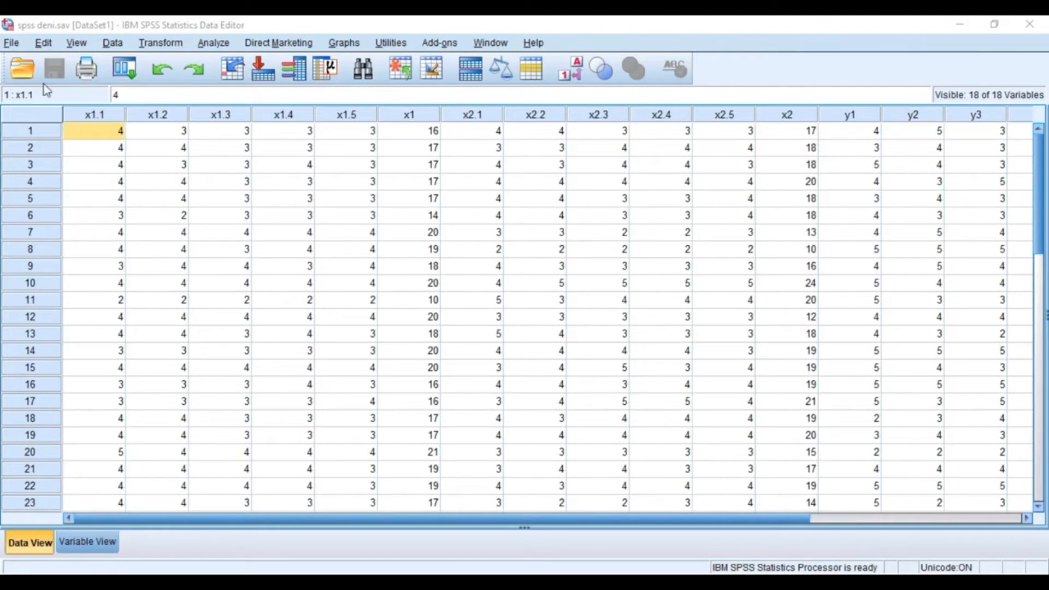
Run a two-tailed Pearson bivariate correlation on x1.1 through x1.5 and motivasi, flagging significant correlations.
scroll(124, 136, down, 2)
scroll(123, 135, down, 2)
scroll(107, 265, up, 4)
click(217, 46)
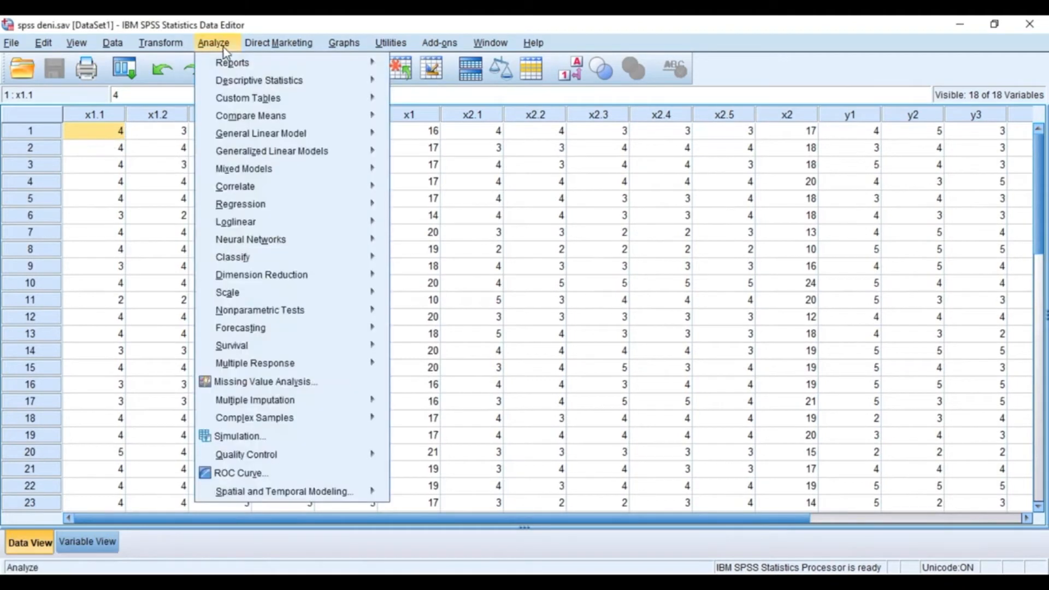
mouse_move(260, 186)
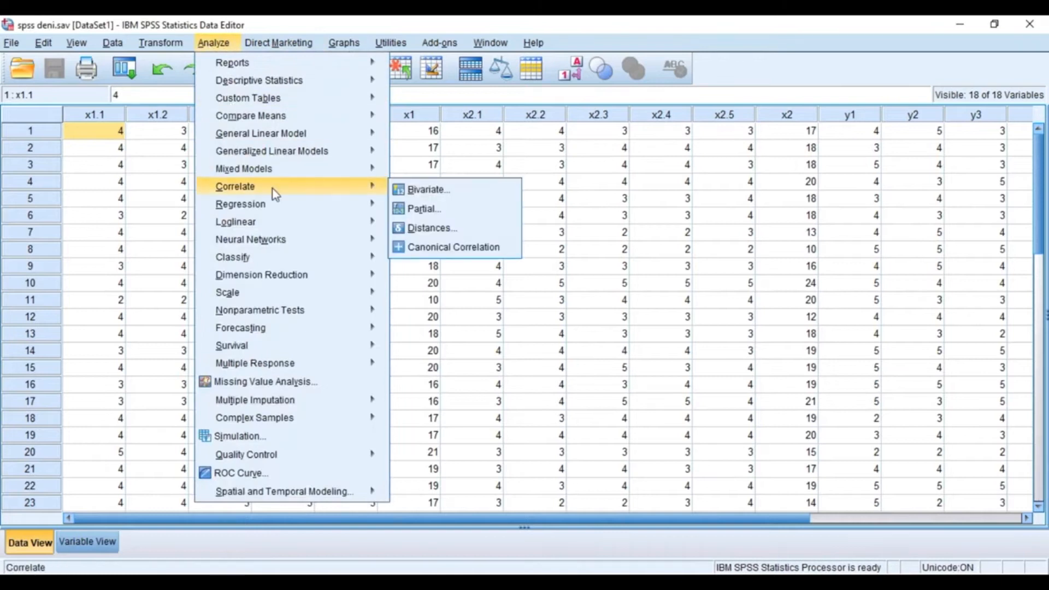
click(414, 193)
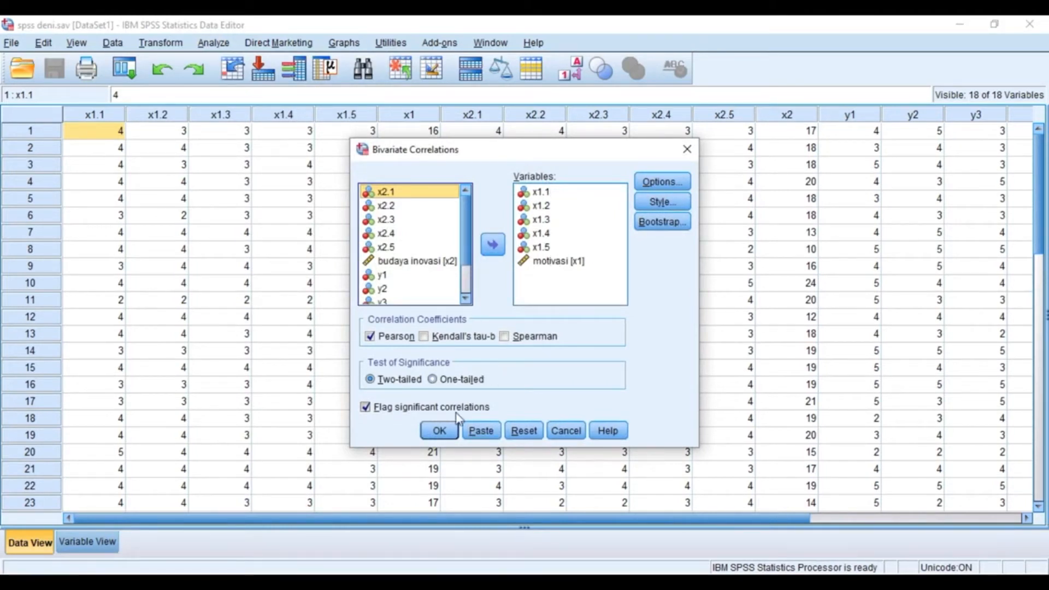
click(446, 432)
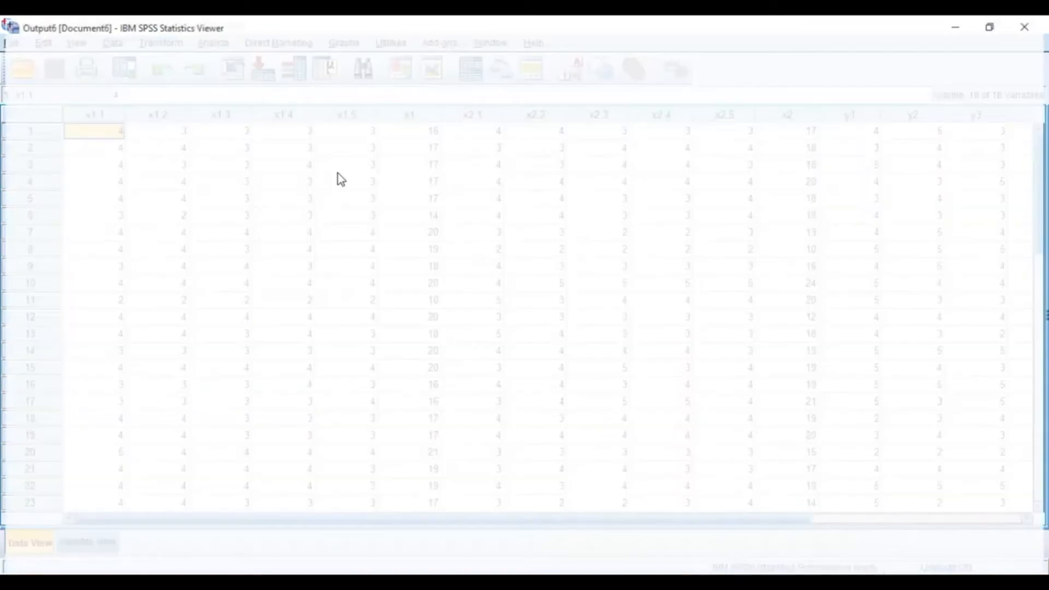
click(369, 300)
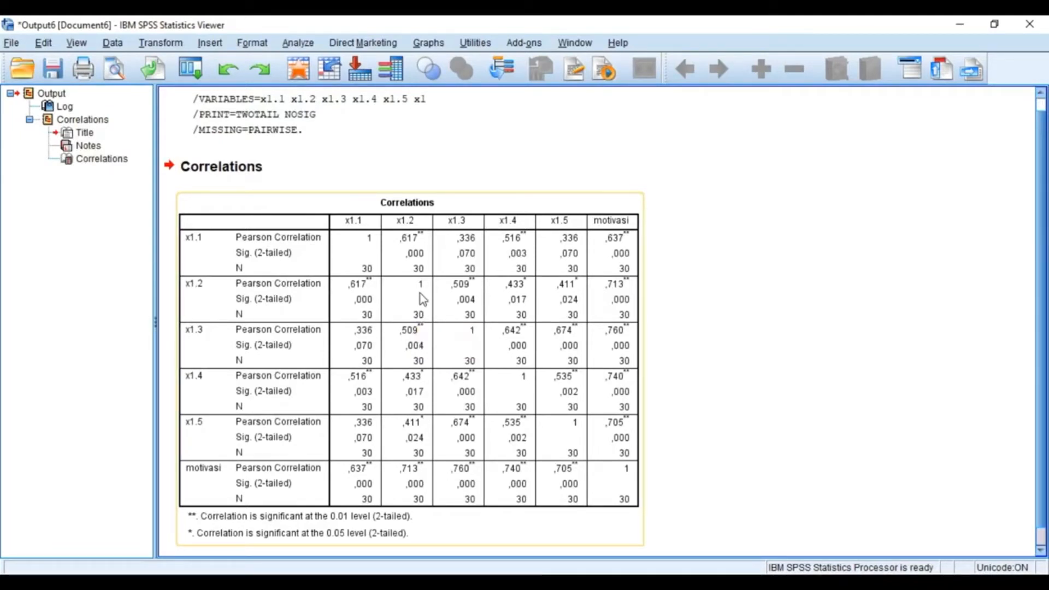
Paste the bivariate correlation command for x1.1 through x1.5 and motivasi into a syntax file.
click(302, 43)
mouse_move(349, 190)
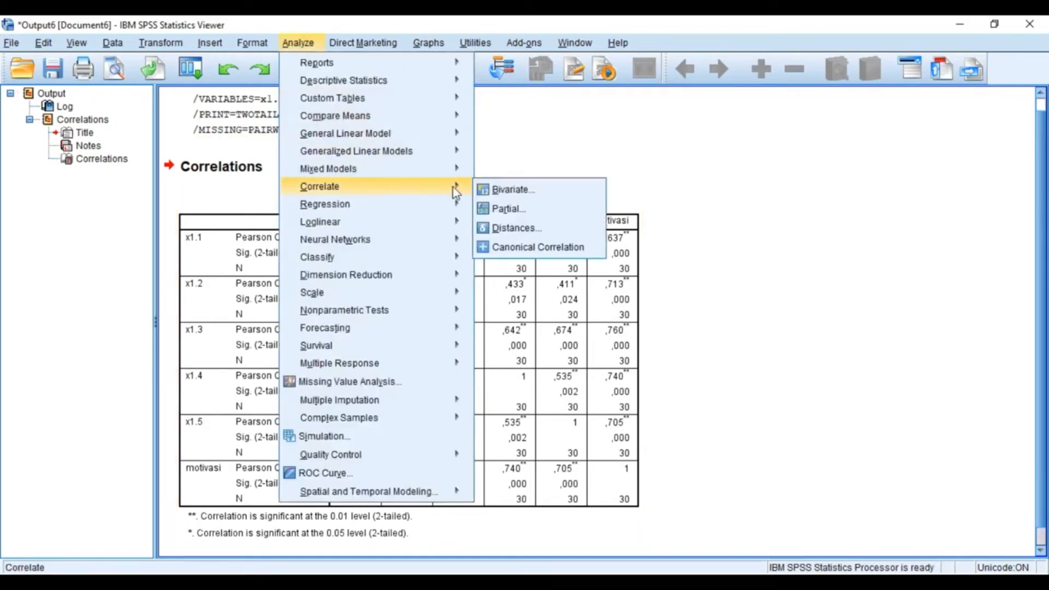
click(495, 189)
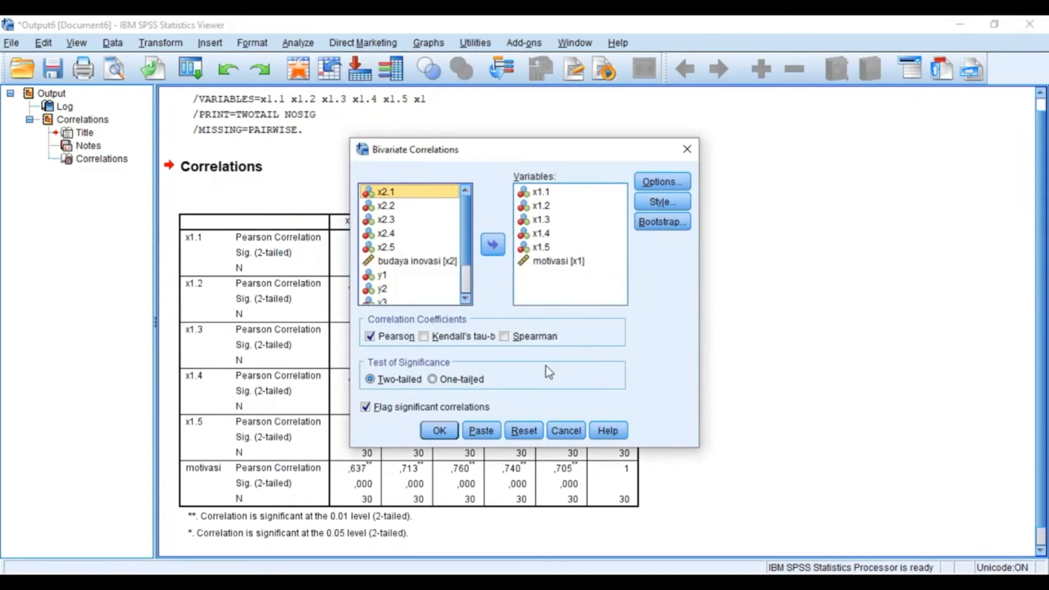
click(489, 430)
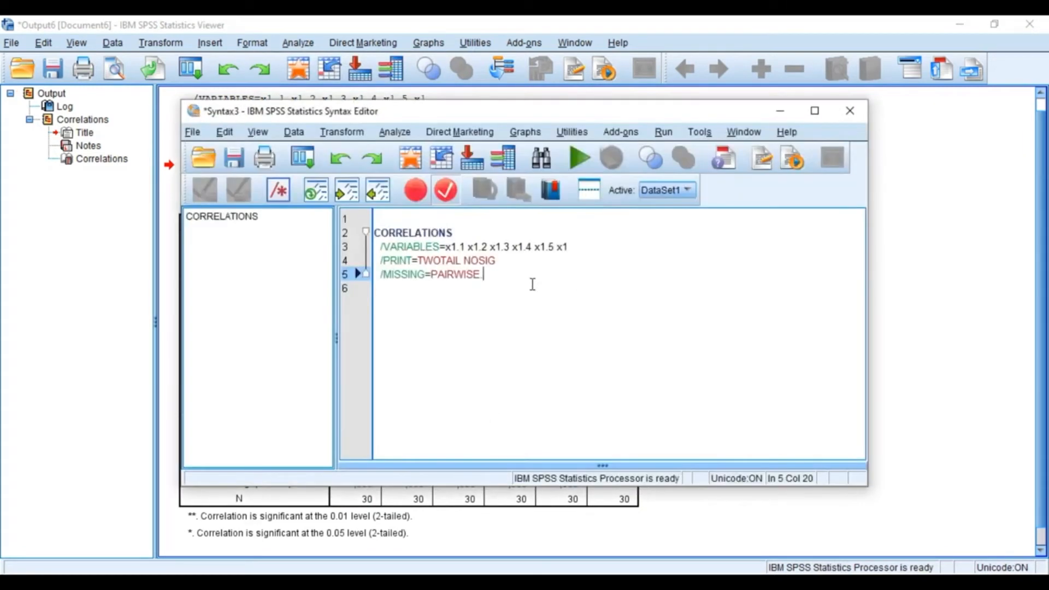
Insert "with" before x1 in the VARIABLES line of the correlation syntax and run the command.
click(555, 247)
text(with)
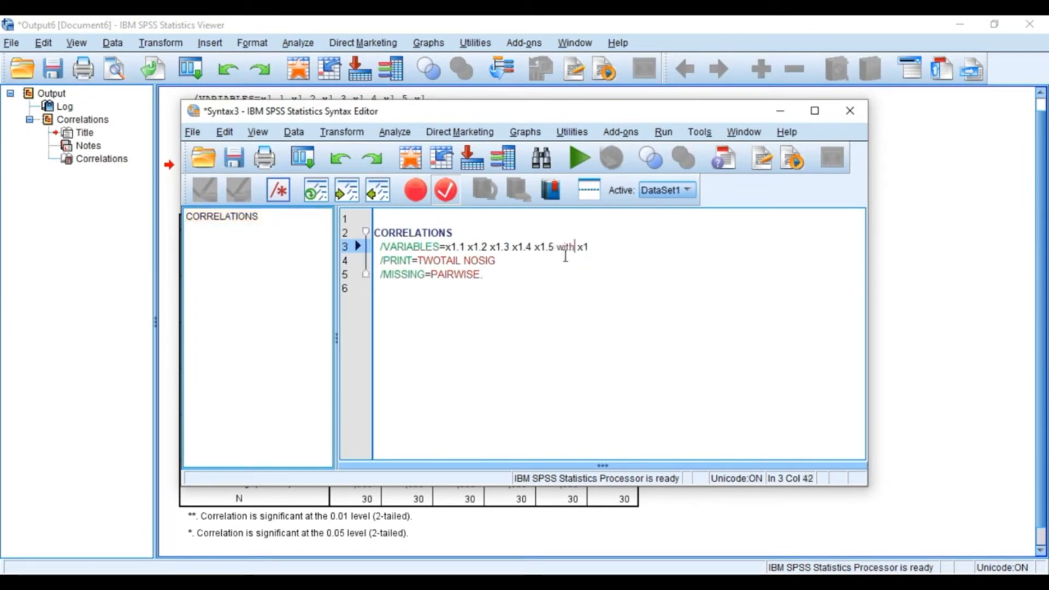
click(575, 163)
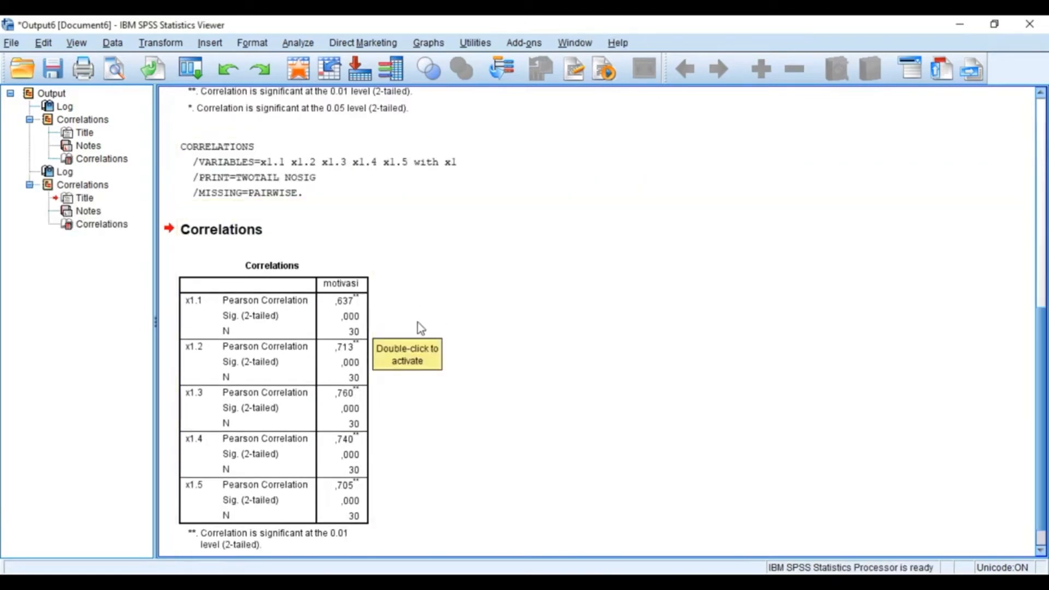
scroll(386, 373, down, 1)
click(374, 377)
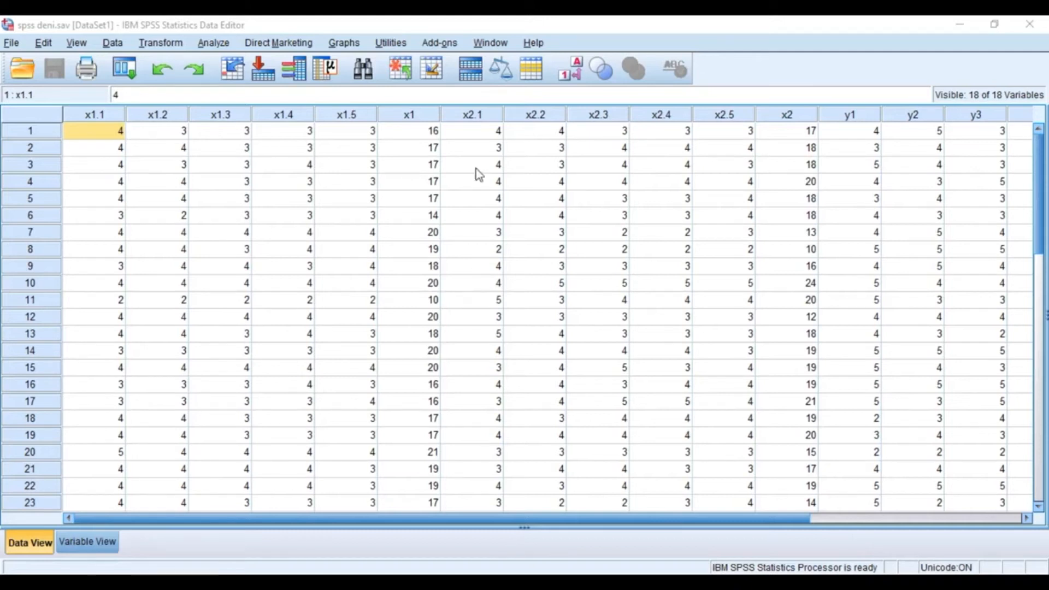
Start a Reliability Analysis with x1.1 through x1.5 as the items.
click(225, 44)
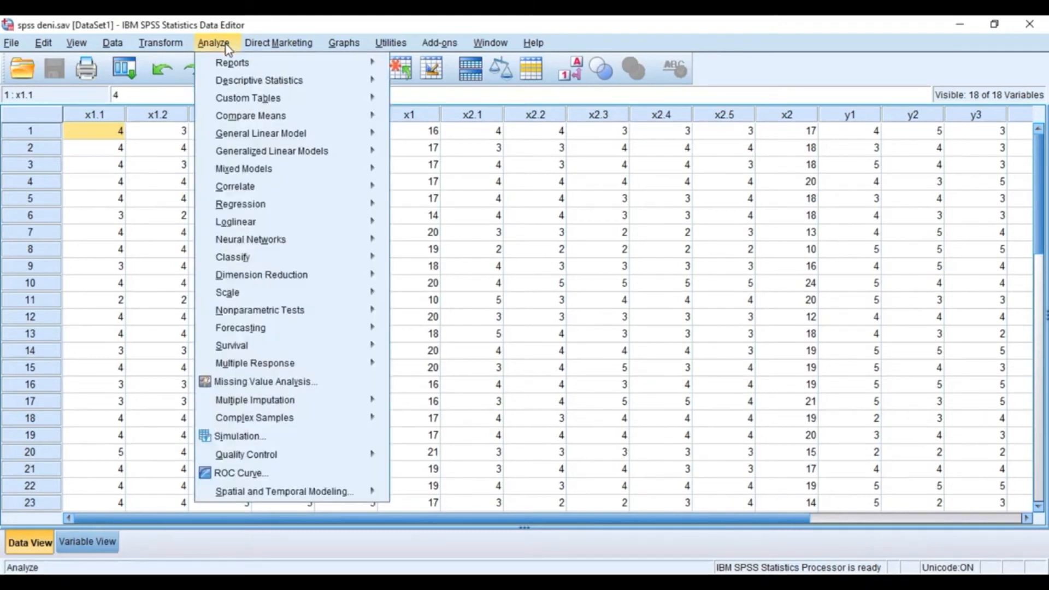
mouse_move(321, 298)
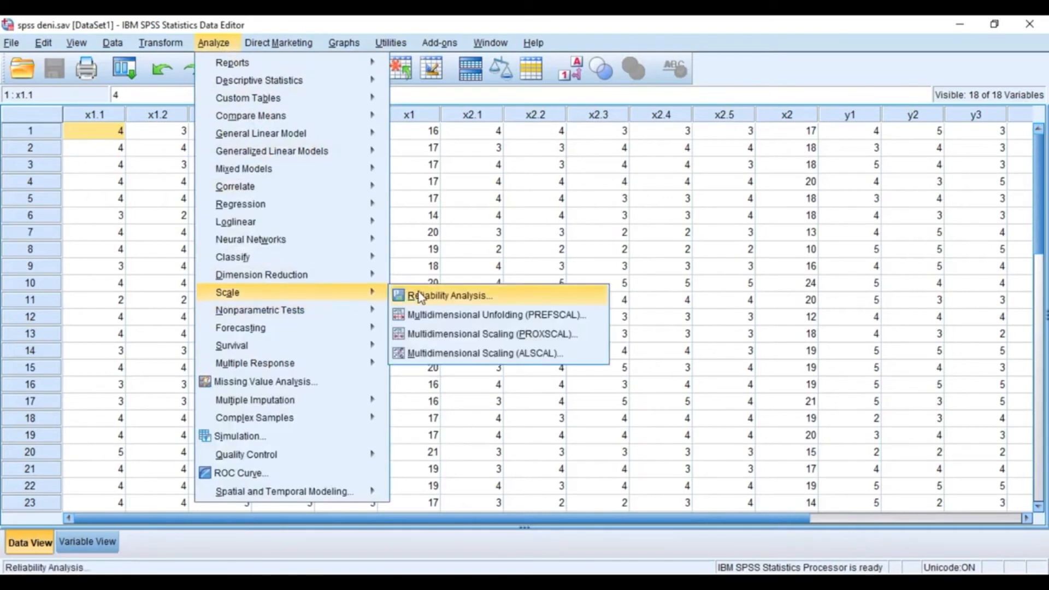
click(451, 299)
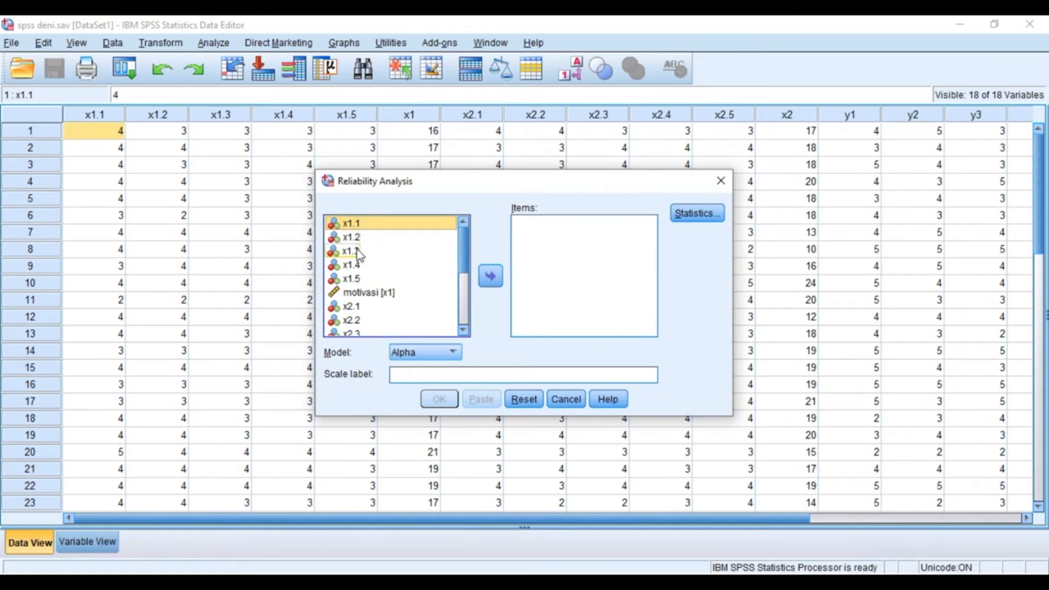
double_click(360, 225)
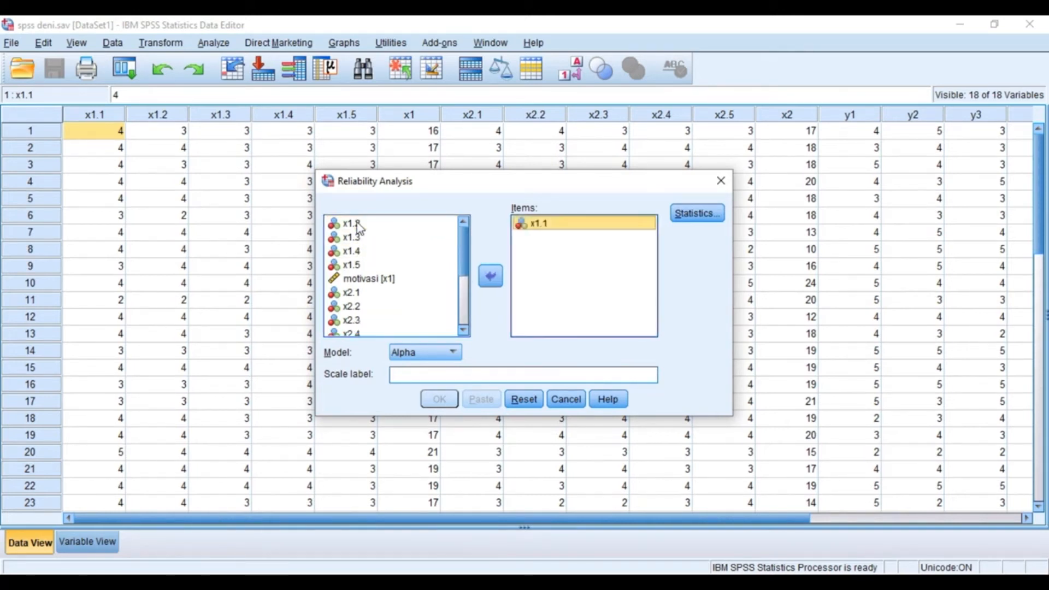
double_click(358, 225)
double_click(357, 225)
click(358, 225)
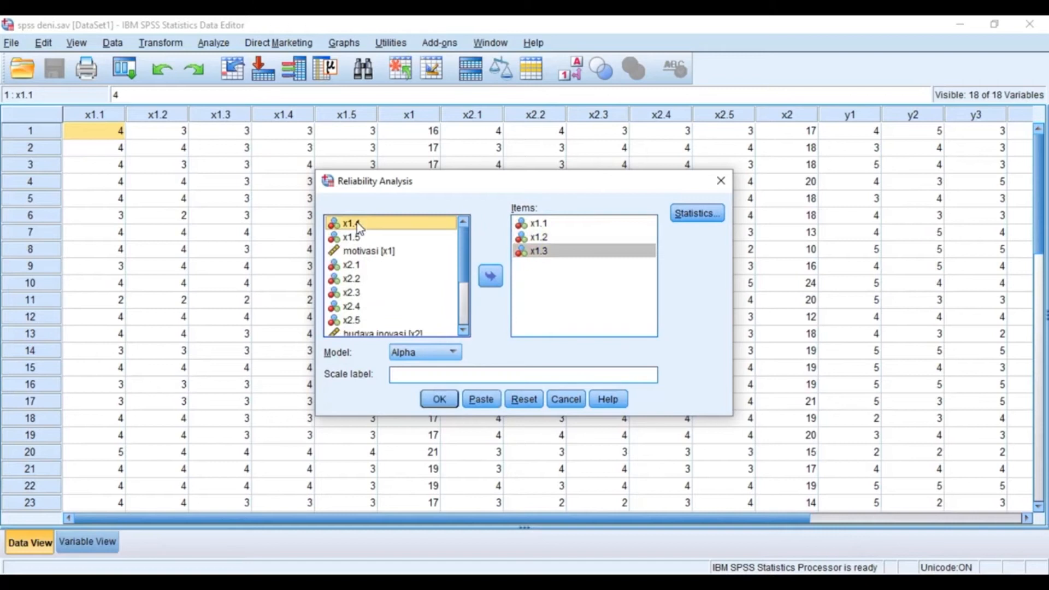
double_click(358, 225)
double_click(358, 225)
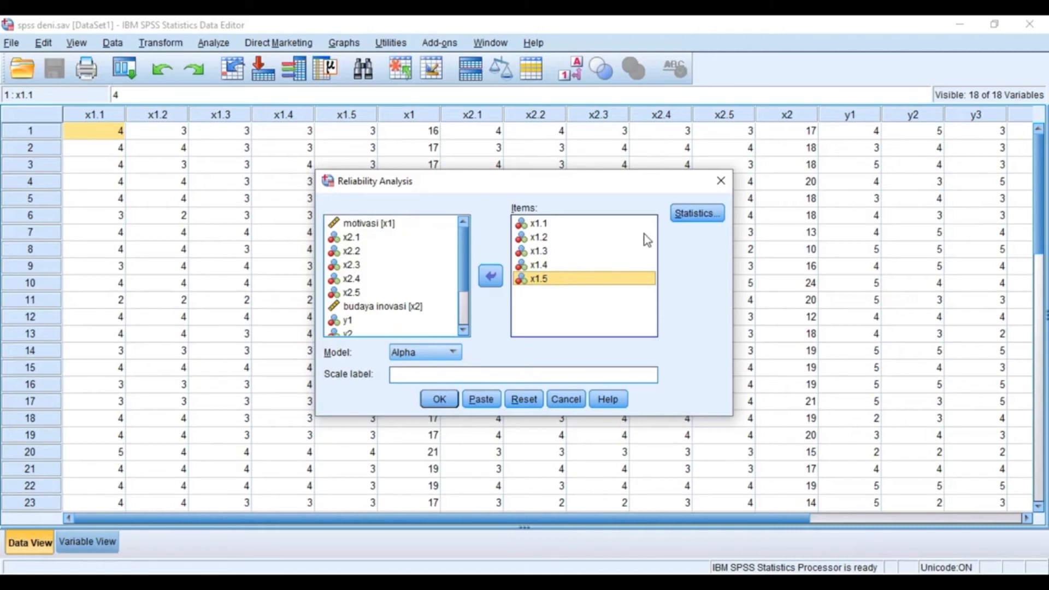
Include the Scale if item deleted descriptives and run the reliability analysis with the Alpha model.
click(693, 215)
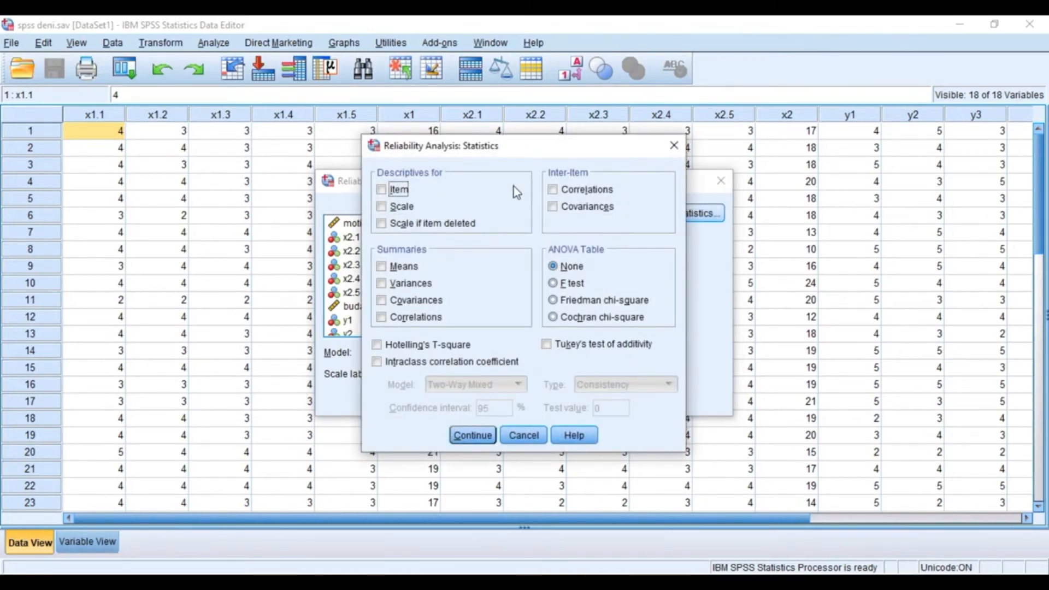
click(386, 224)
click(483, 436)
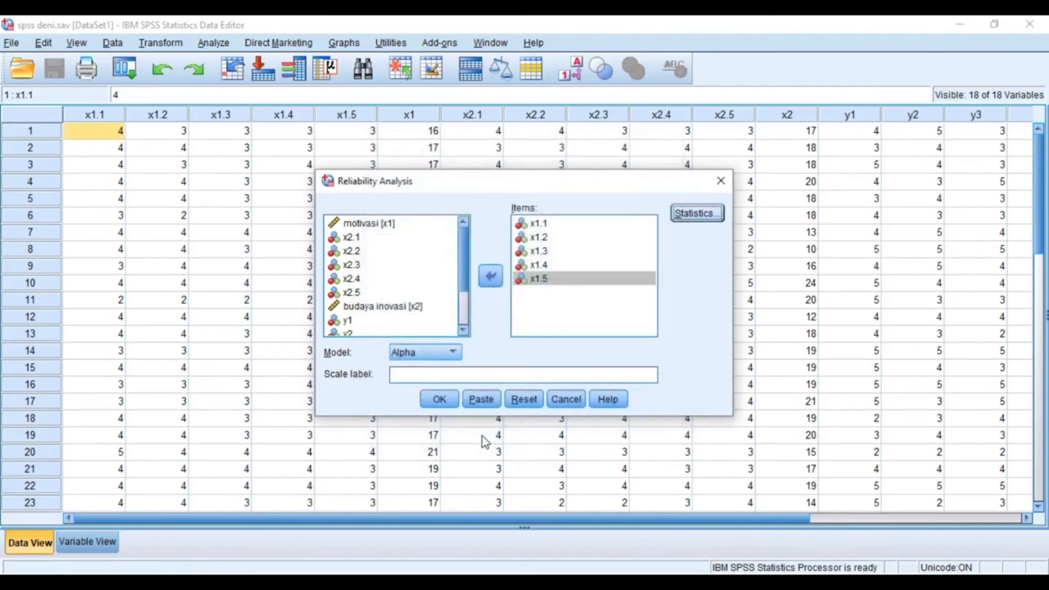
click(443, 397)
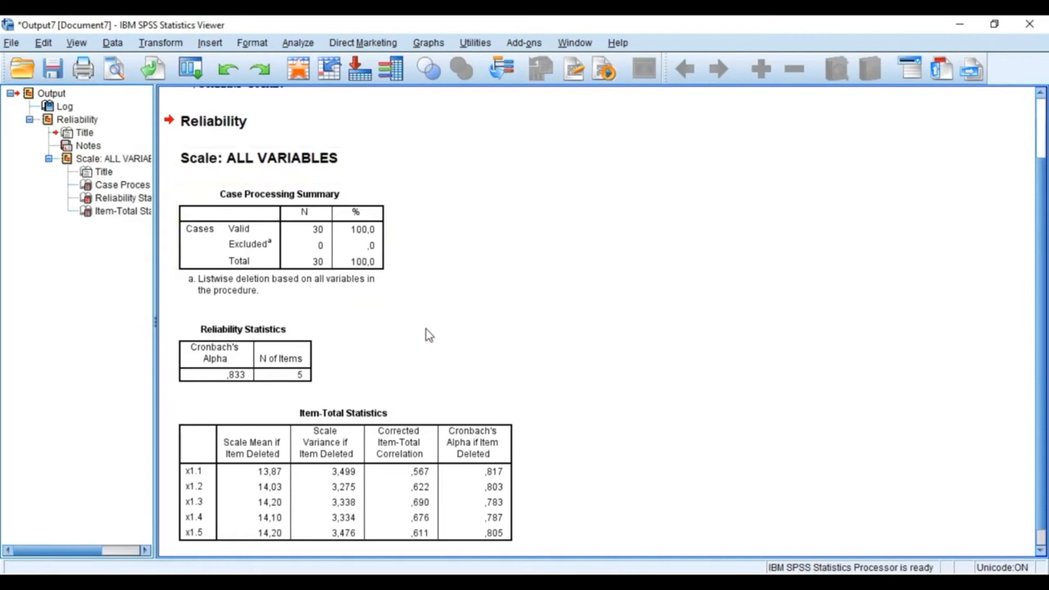
scroll(428, 330, down, 1)
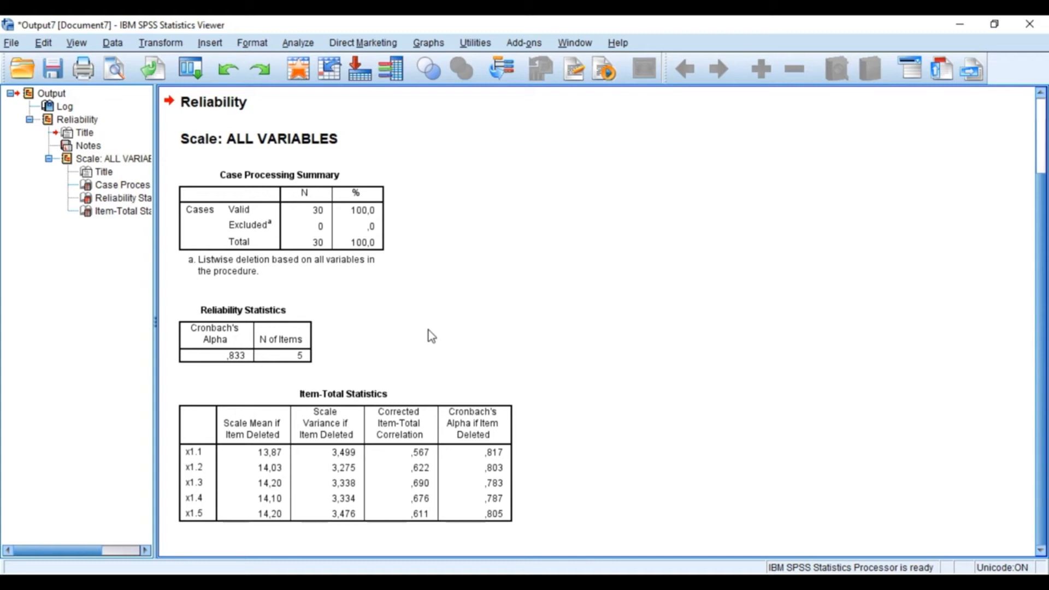
click(412, 448)
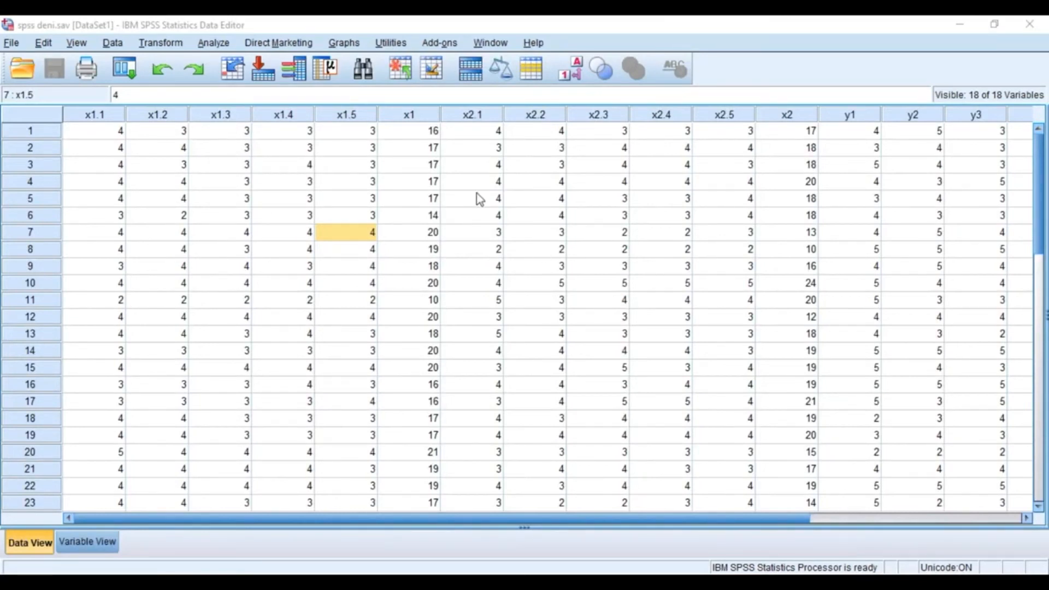
Run the Alpha reliability analysis on x1.1 through x1.5 without item-deleted statistics and check the Reliability Statistics table.
click(220, 44)
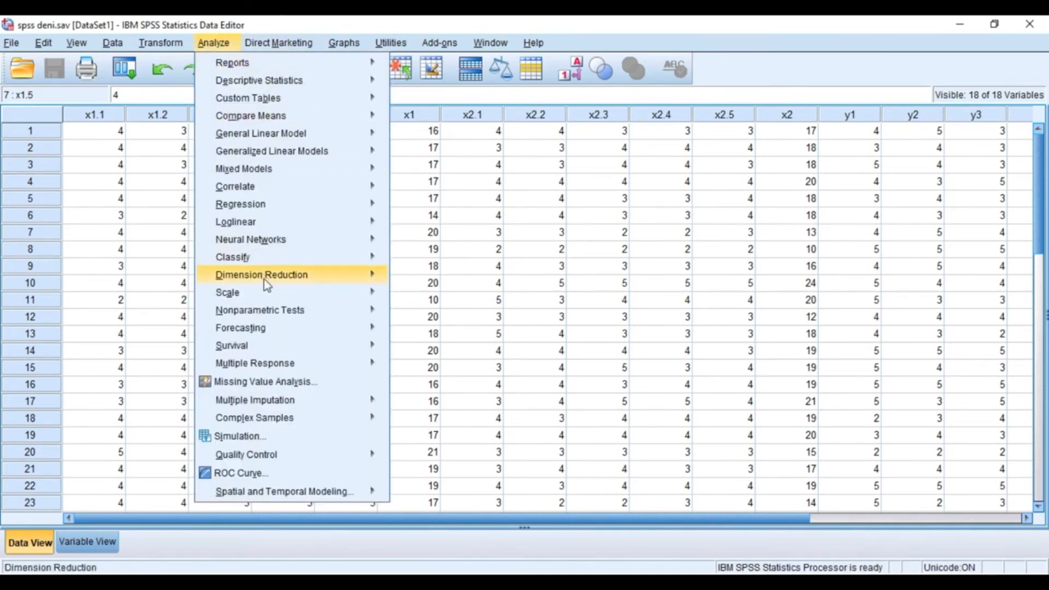
mouse_move(268, 295)
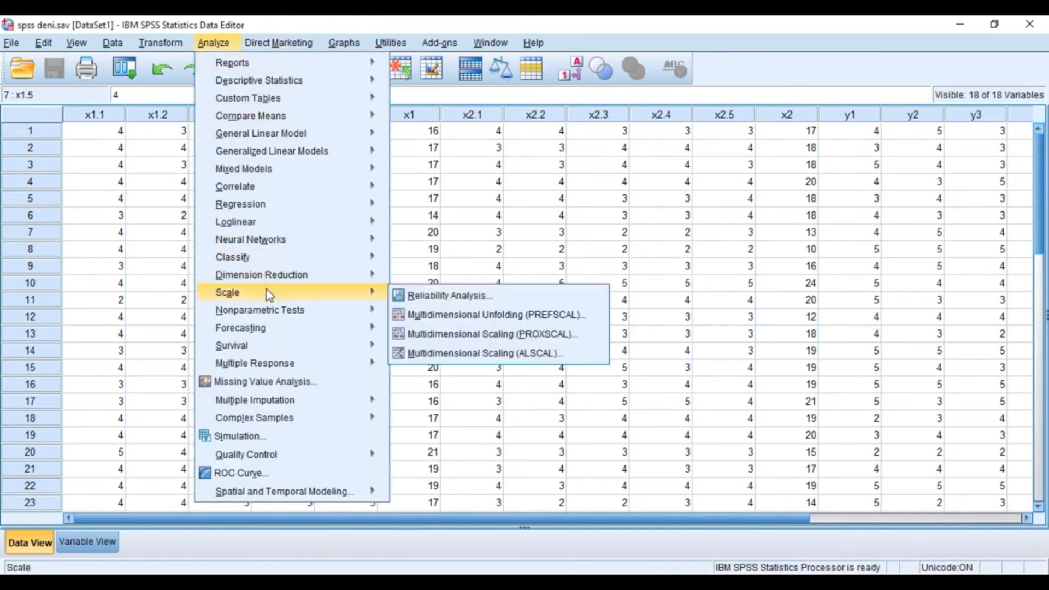
click(434, 297)
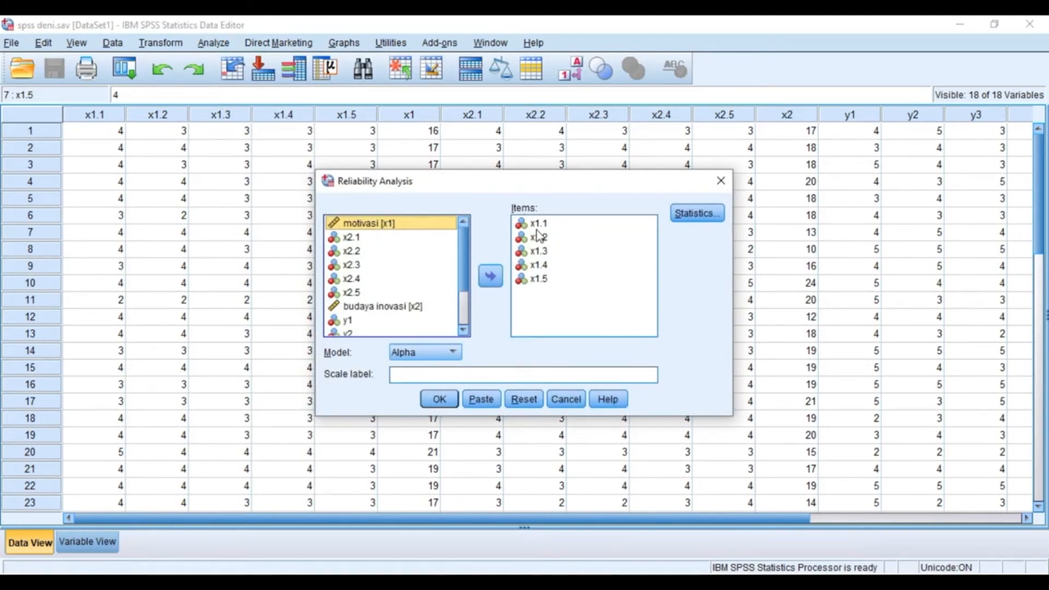
click(695, 216)
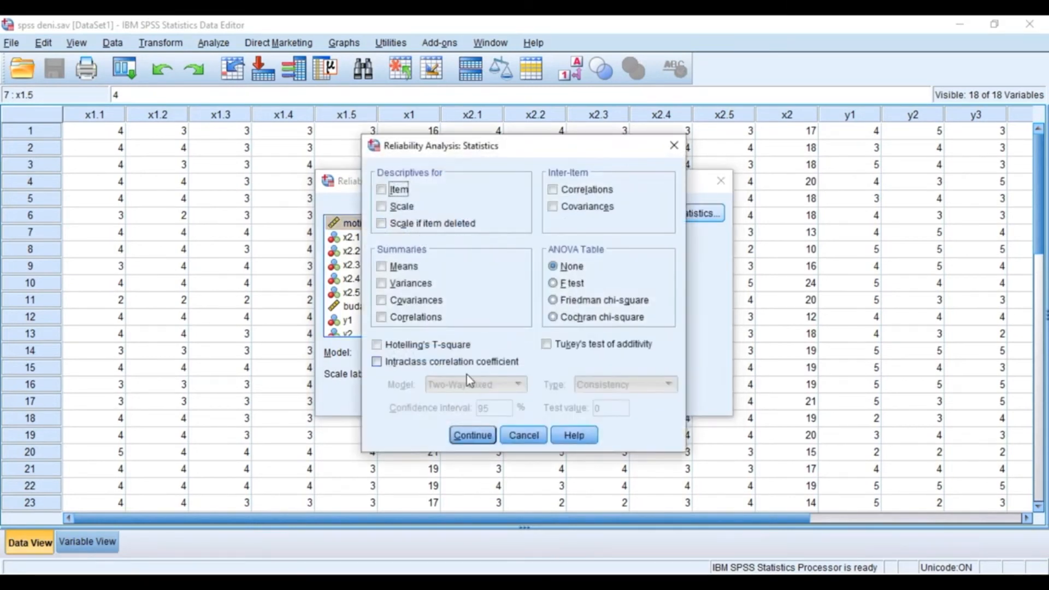
click(474, 436)
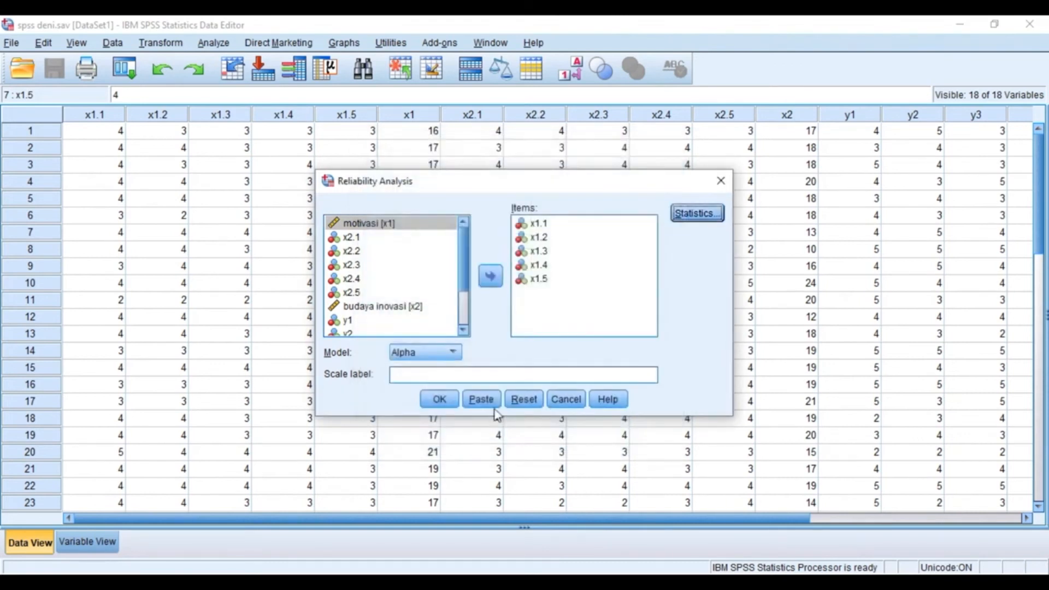
click(439, 404)
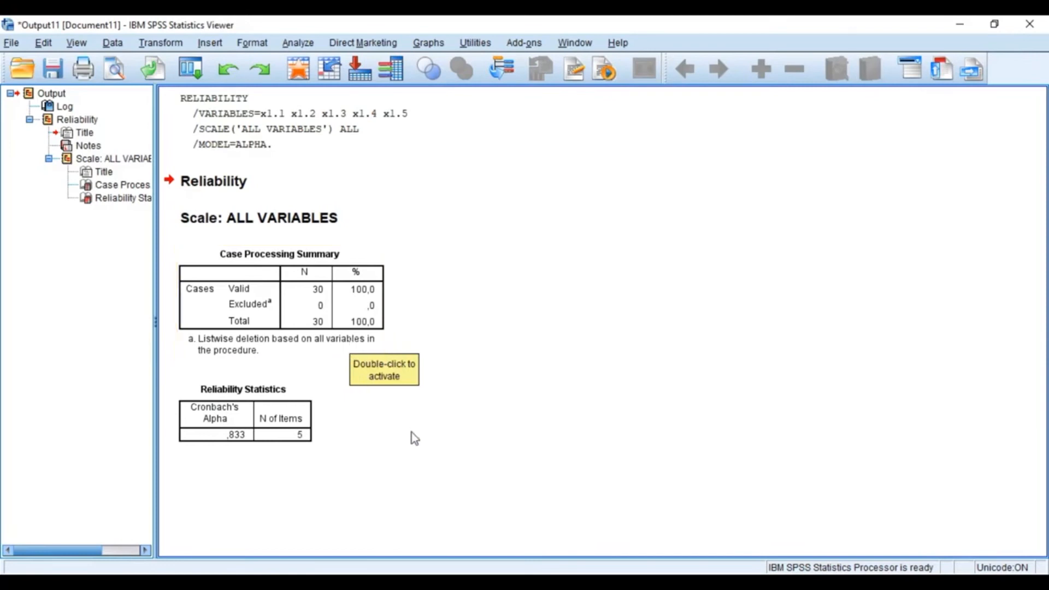
click(232, 415)
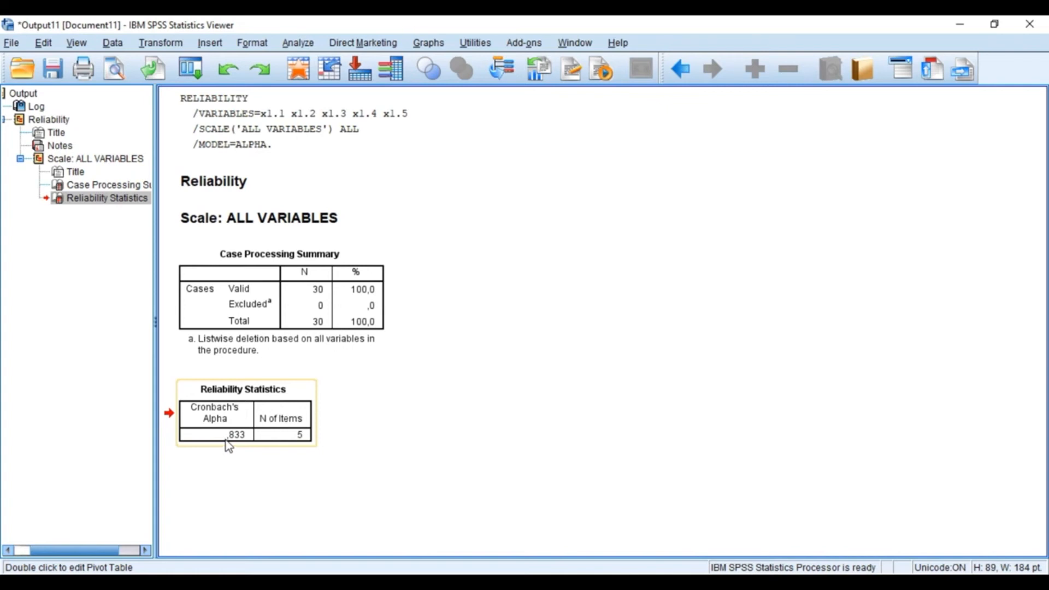
click(729, 417)
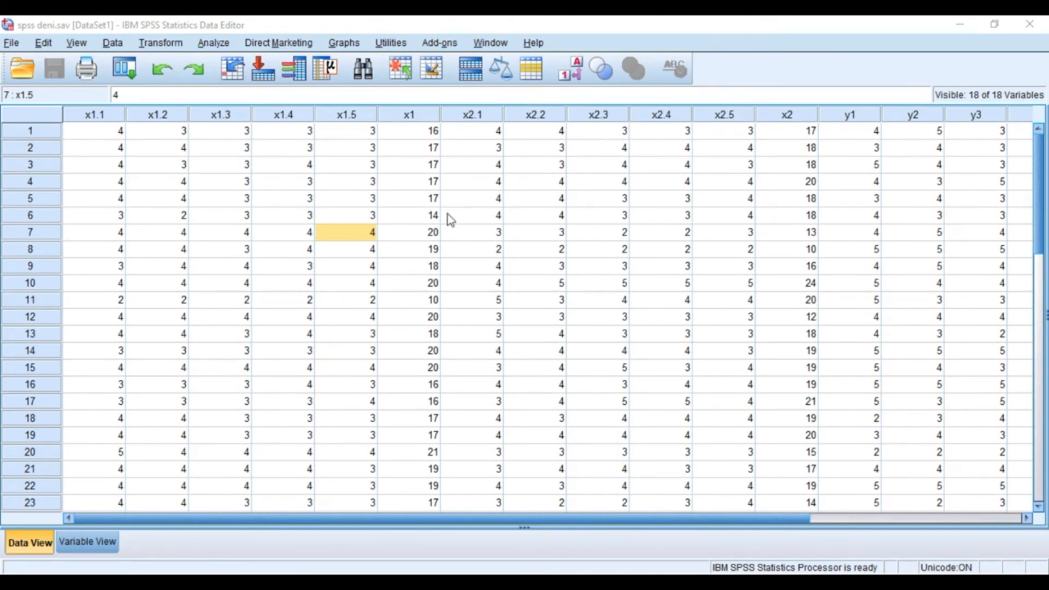
Replace the bivariate correlation variables with x2.1 through x2.5 and budaya inovasi, and close the dialog without running it.
click(221, 45)
mouse_move(290, 191)
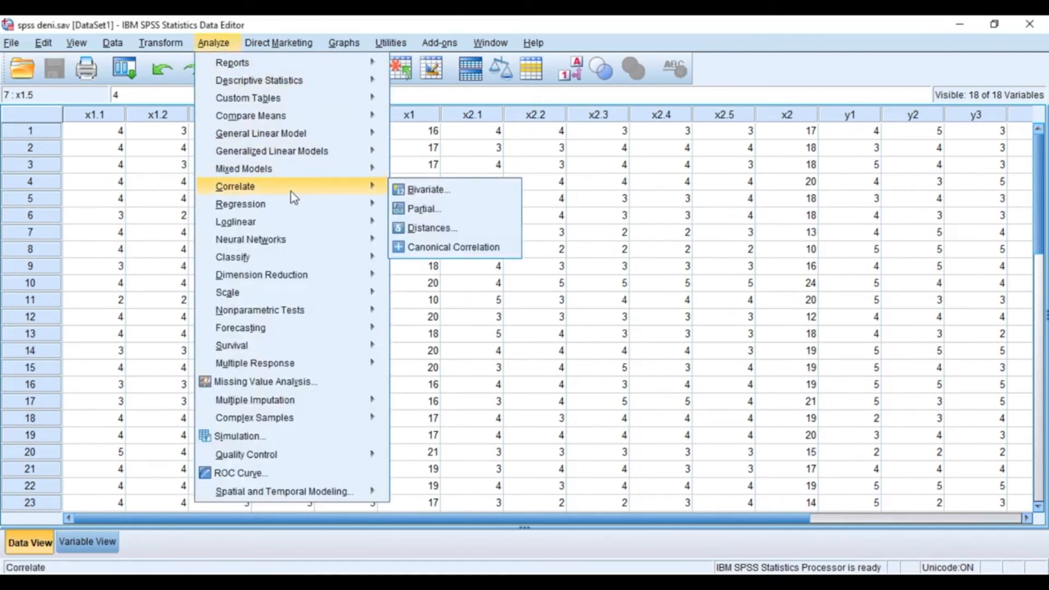
click(418, 190)
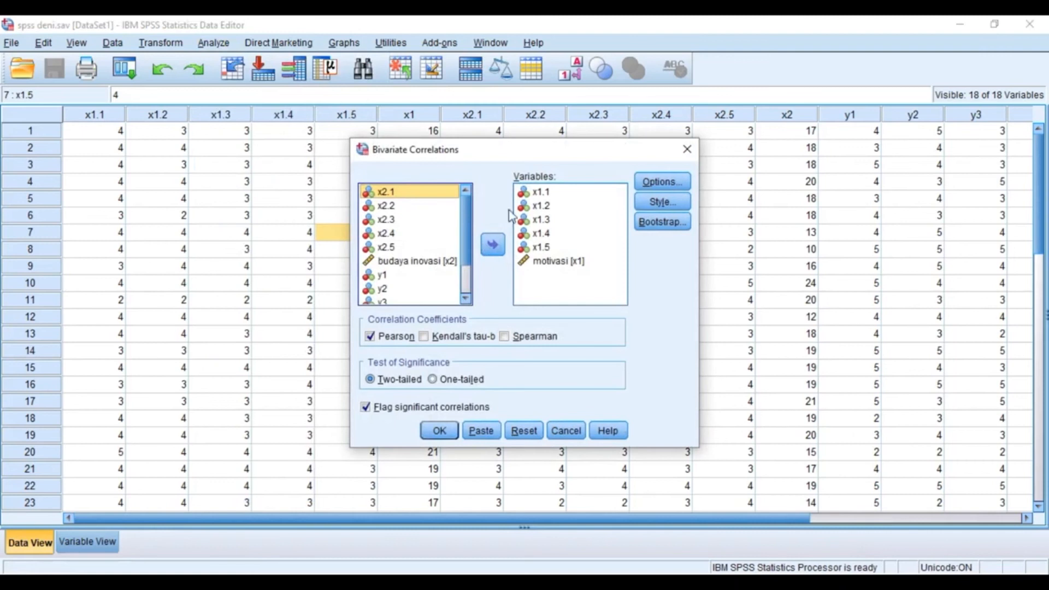
click(544, 194)
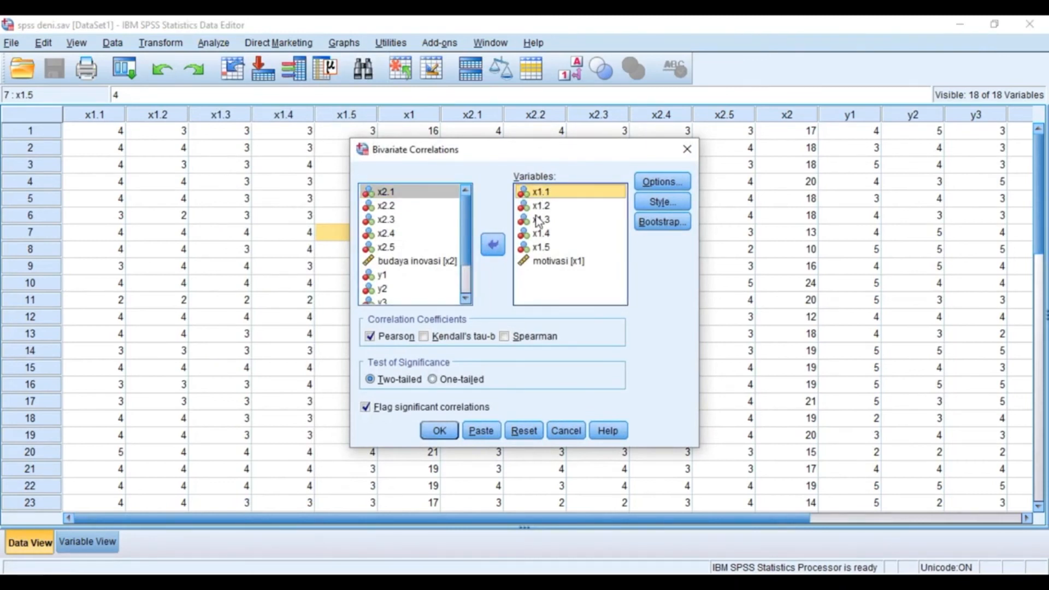
shift+click(553, 261)
click(488, 245)
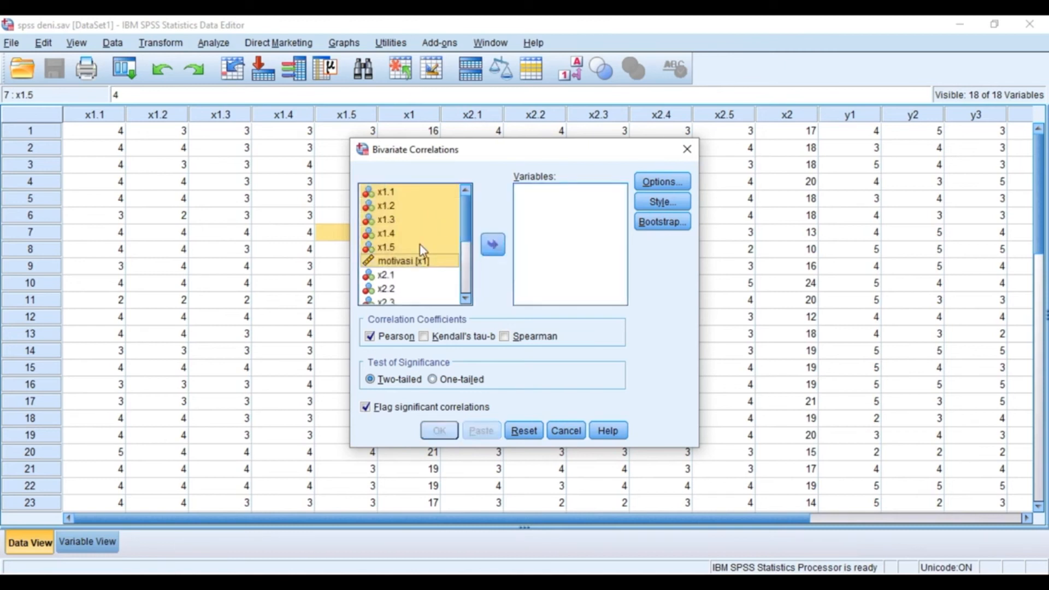
scroll(418, 257, down, 1)
click(392, 234)
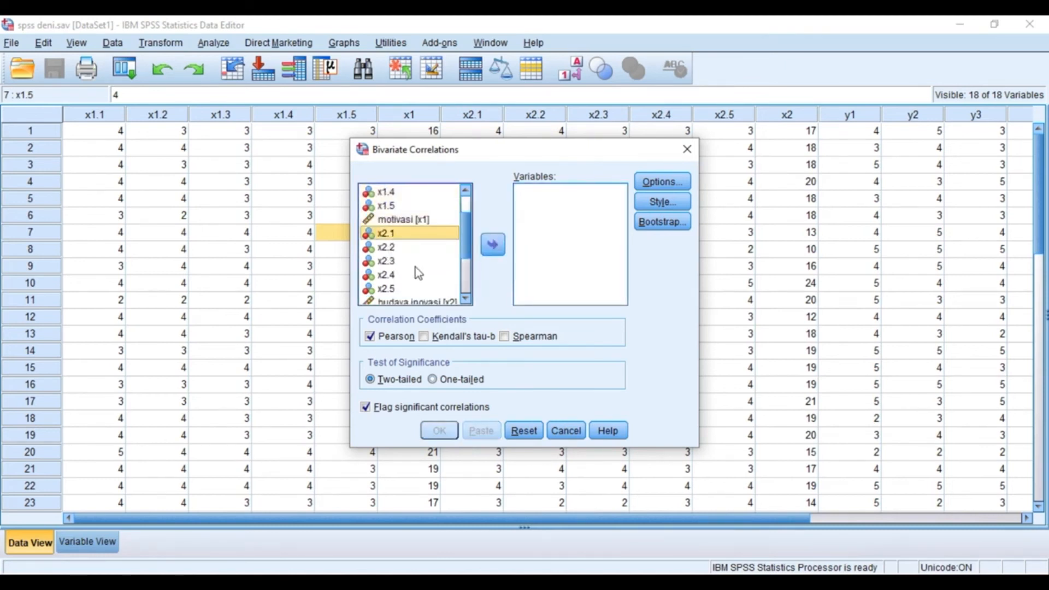
scroll(416, 269, down, 1)
shift+click(411, 261)
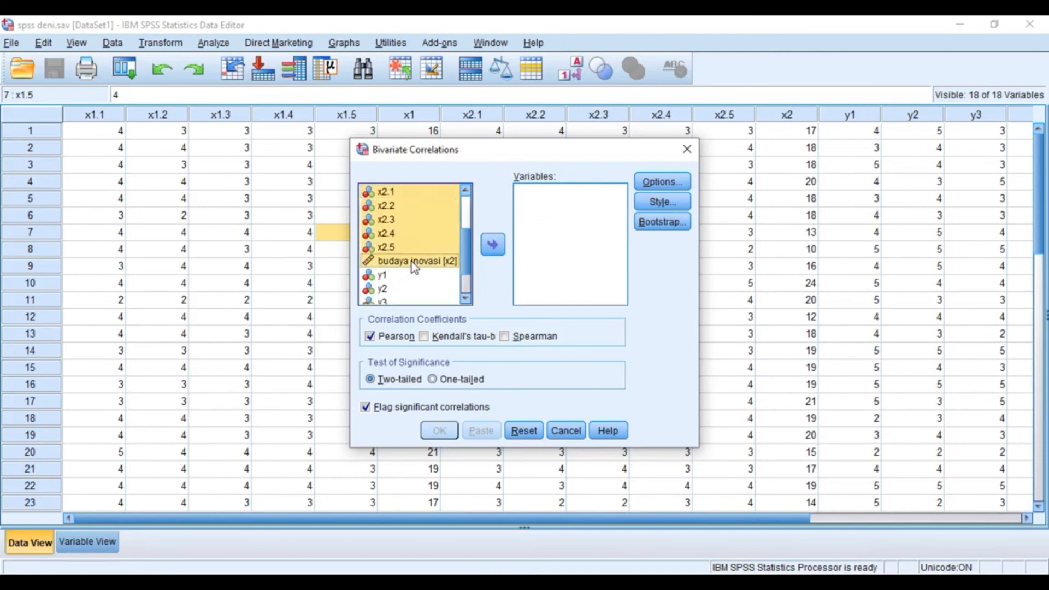
click(492, 247)
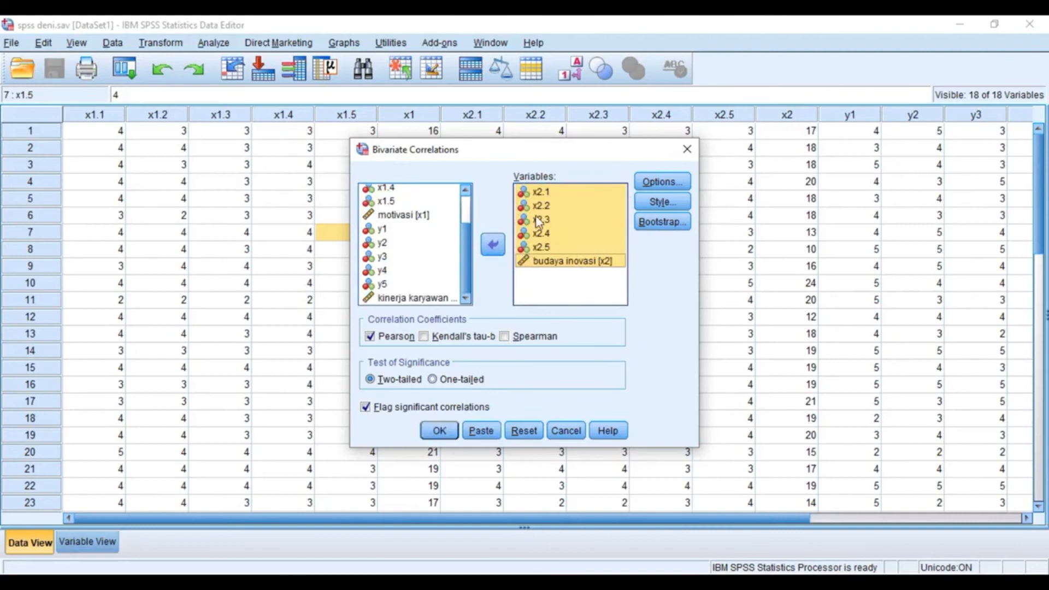
click(687, 148)
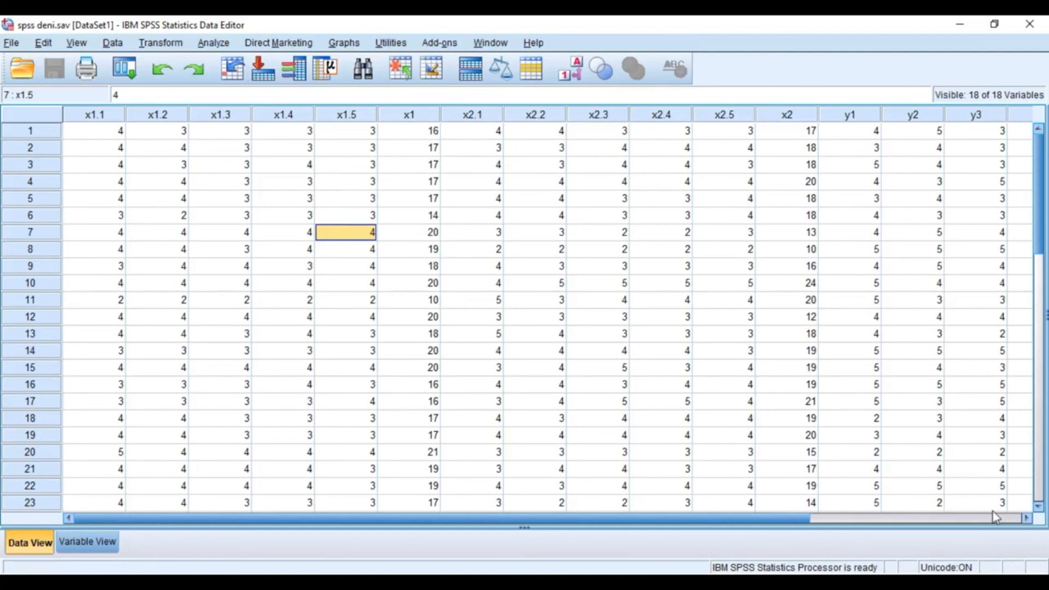
click(997, 561)
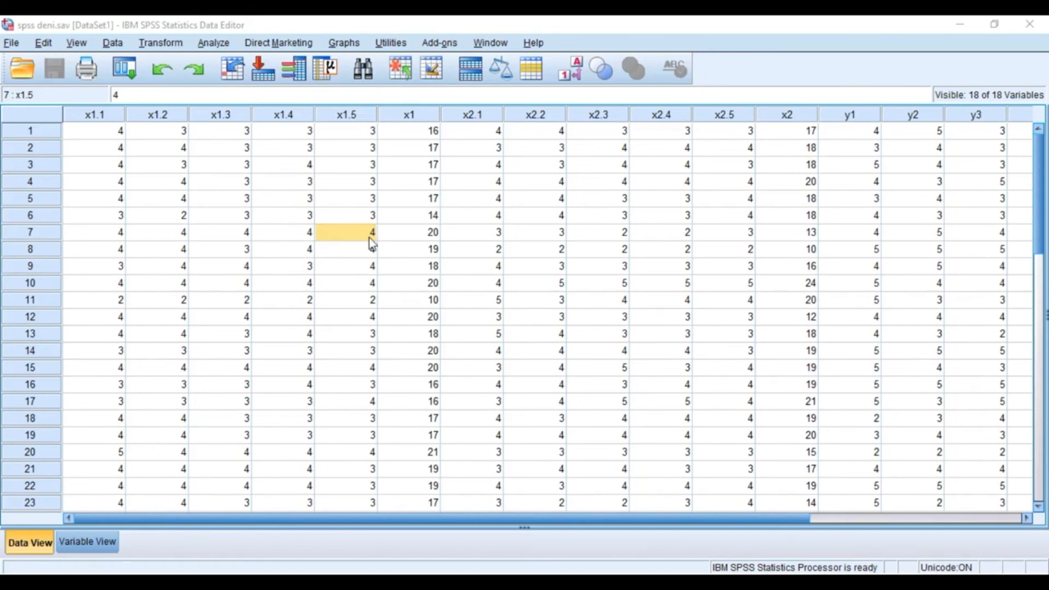
Start a linear regression with kinerja karyawan as the dependent variable and motivasi and budaya inovasi as independents, using the Enter method.
click(213, 43)
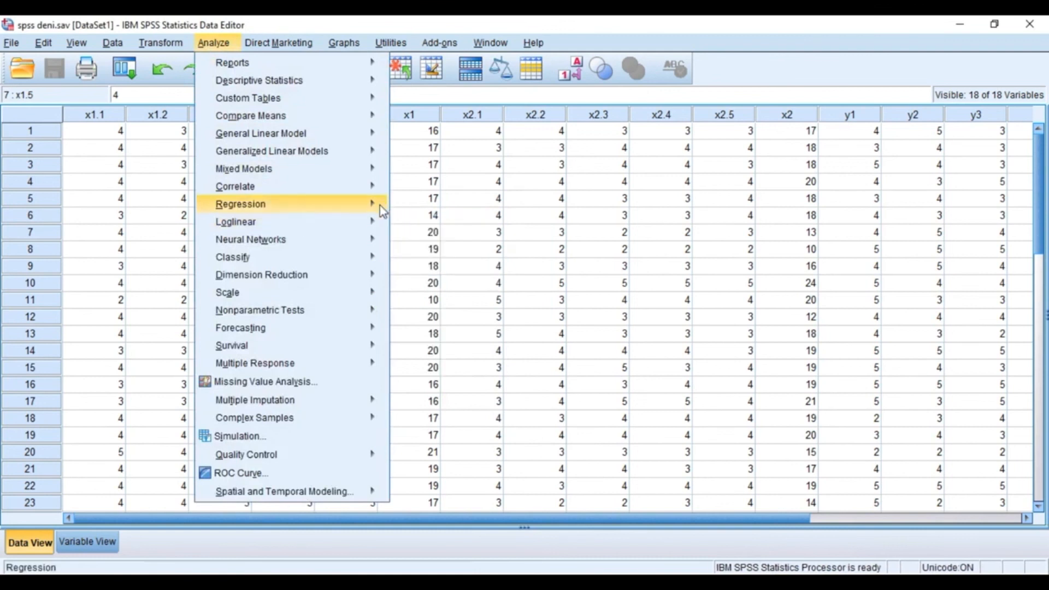
mouse_move(379, 205)
click(411, 225)
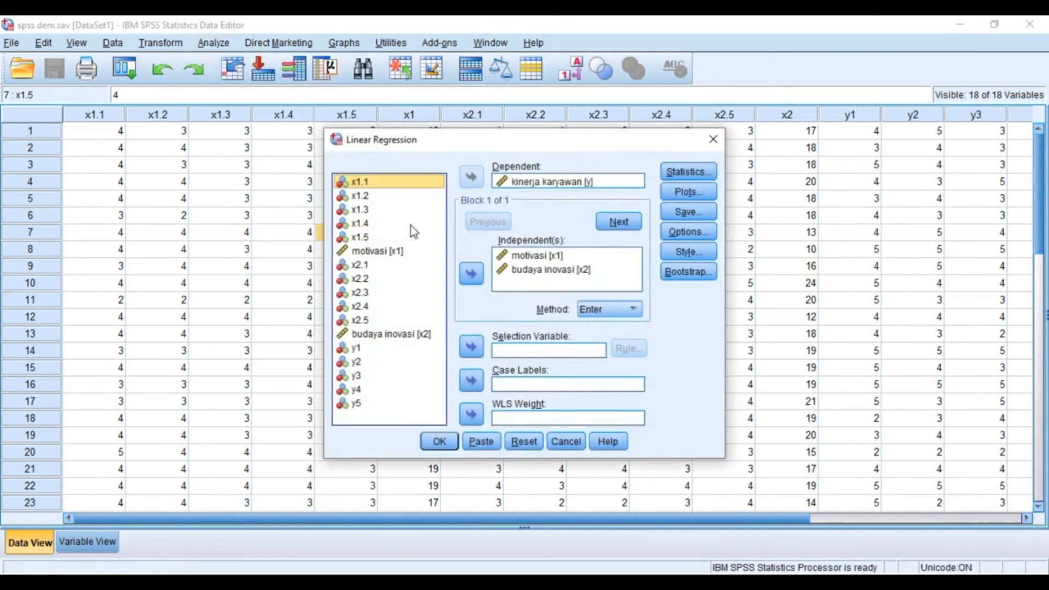
click(529, 257)
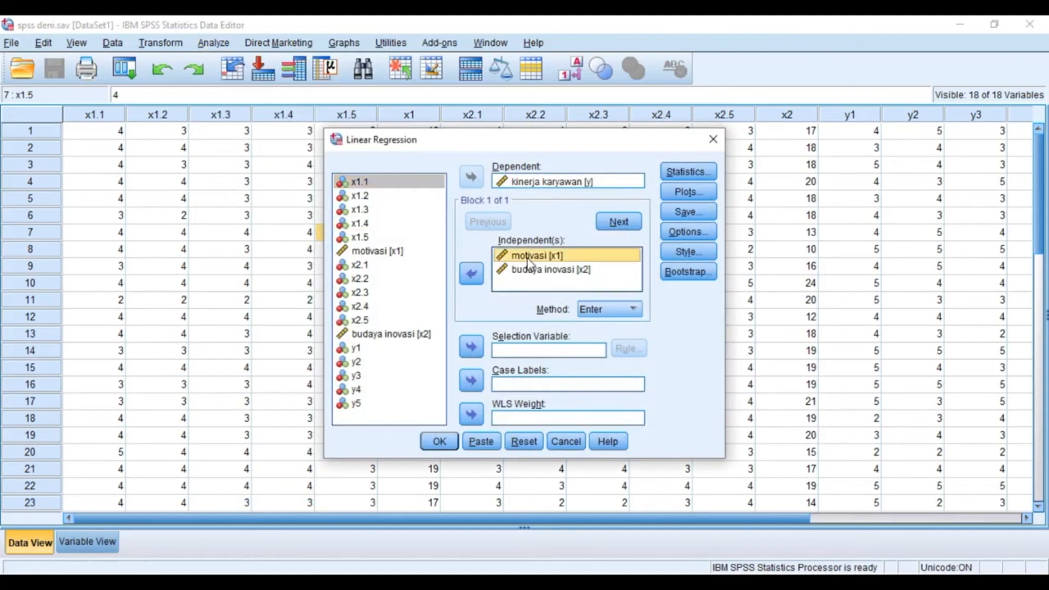
click(538, 273)
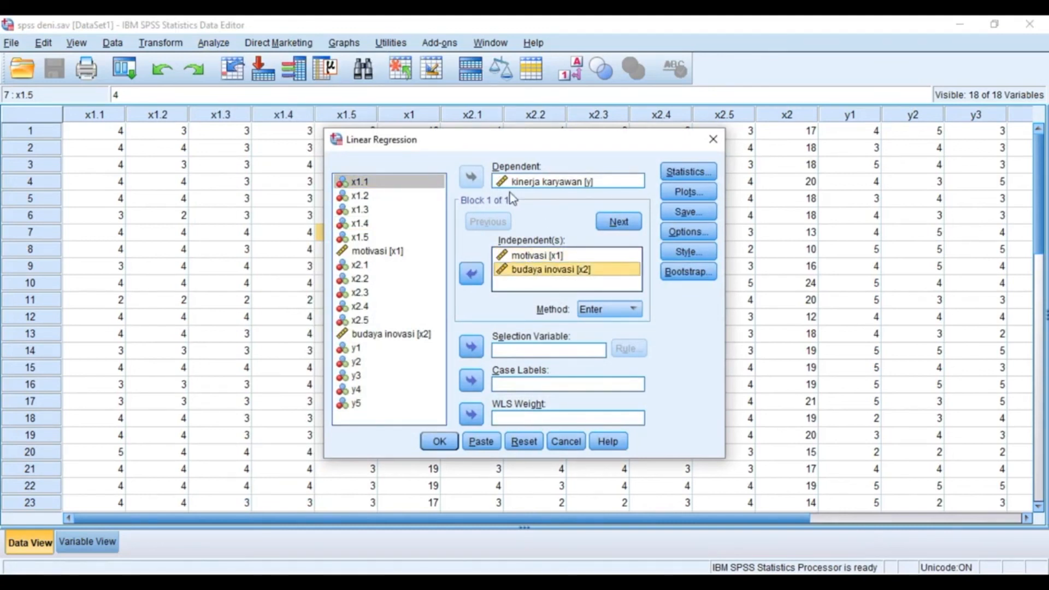
click(542, 183)
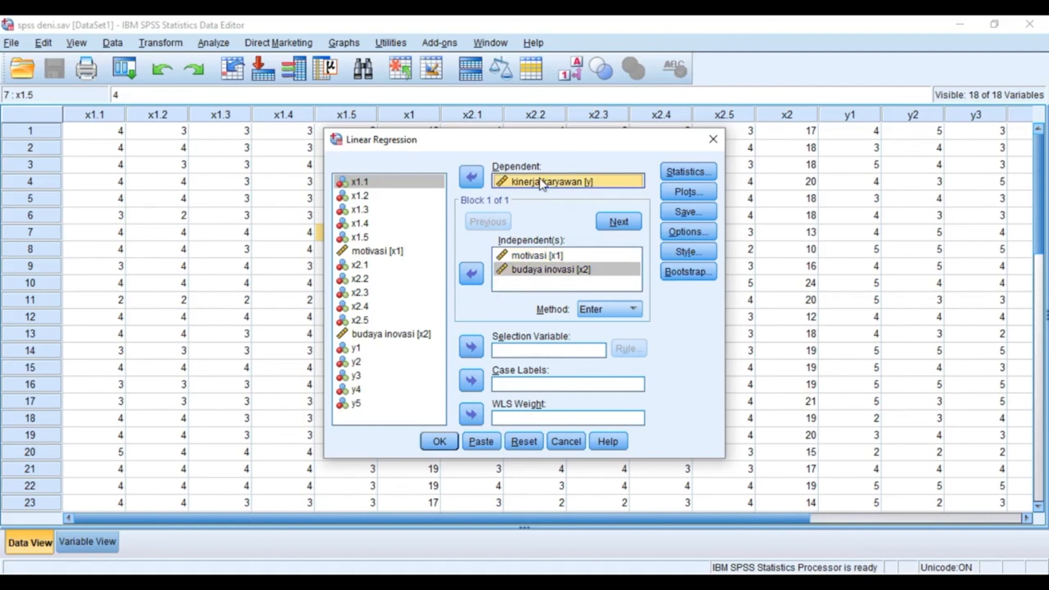
Include Estimates, Model fit, Collinearity diagnostics and Durbin-Watson, and plot *SRESID on Y against *ZPRED on X with a normal probability plot.
click(680, 174)
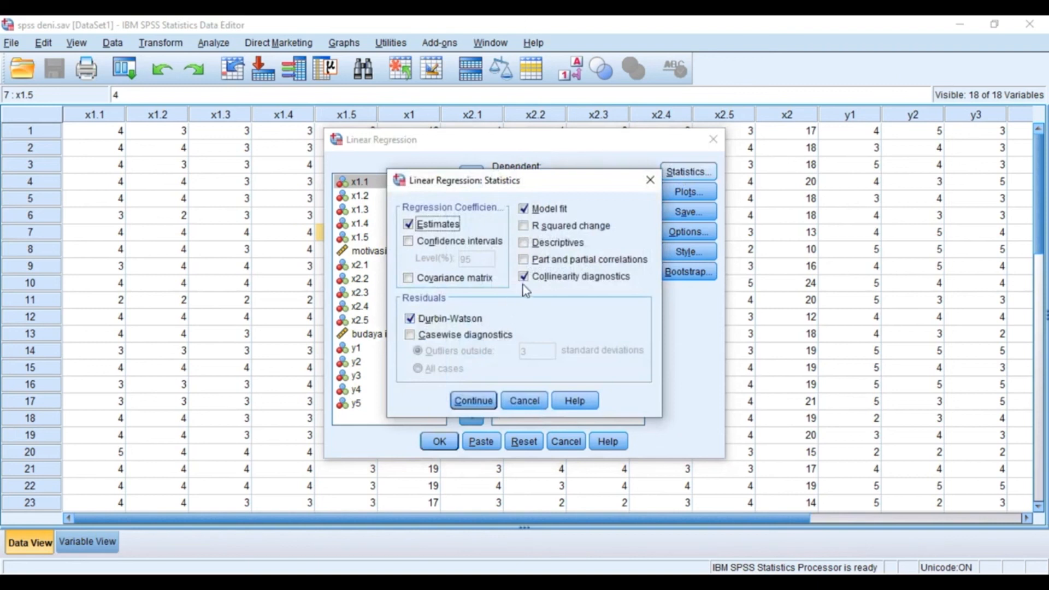
click(473, 401)
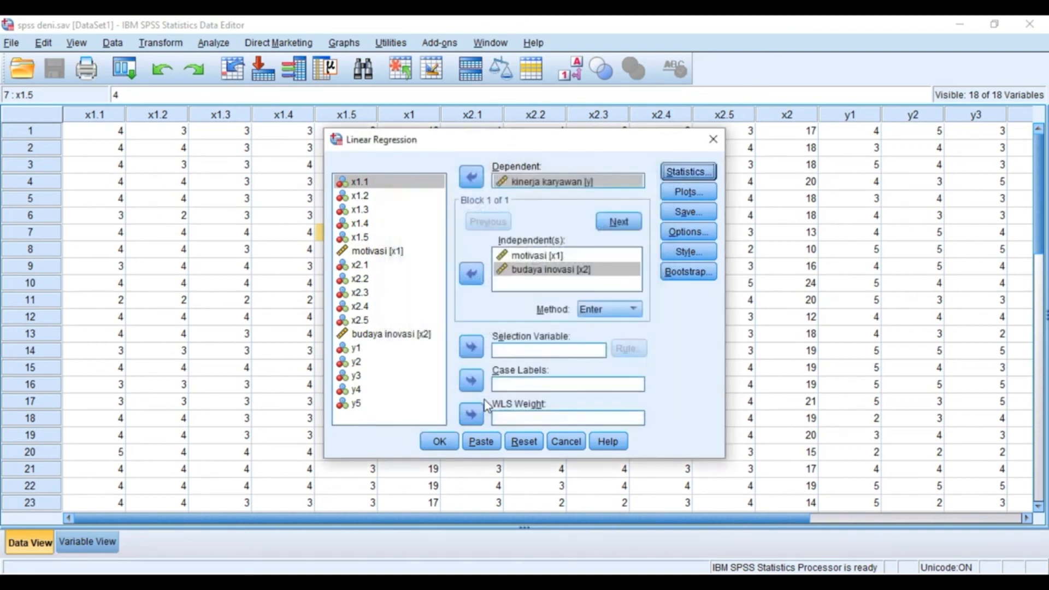
click(679, 192)
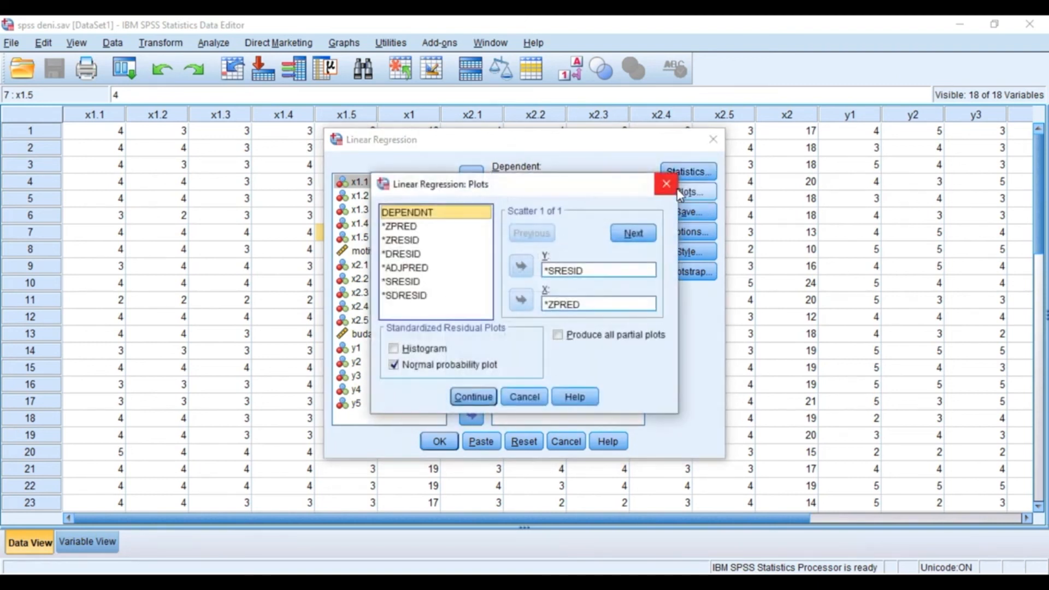
click(556, 273)
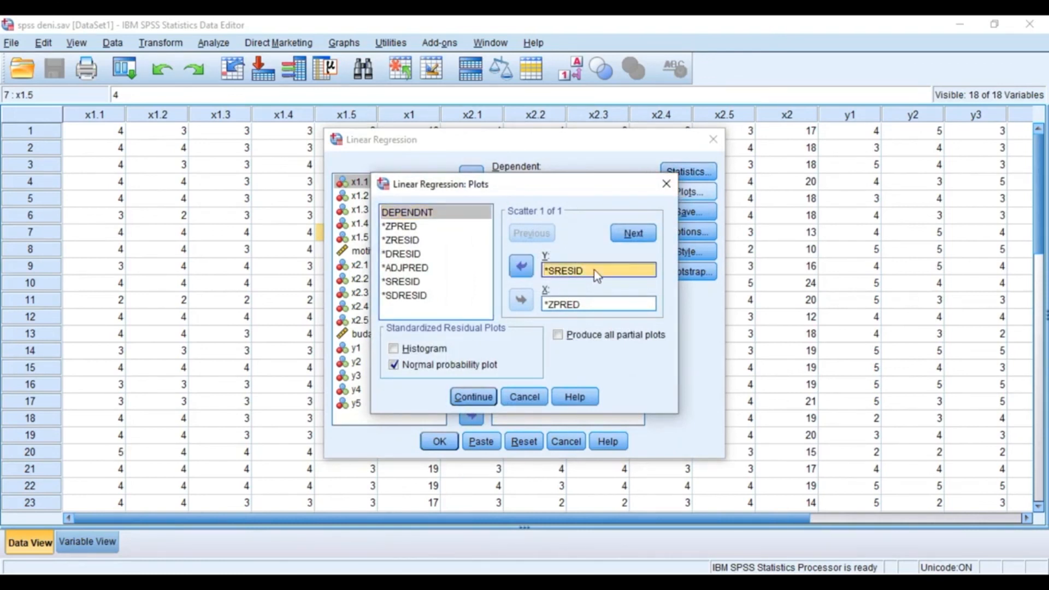
click(561, 305)
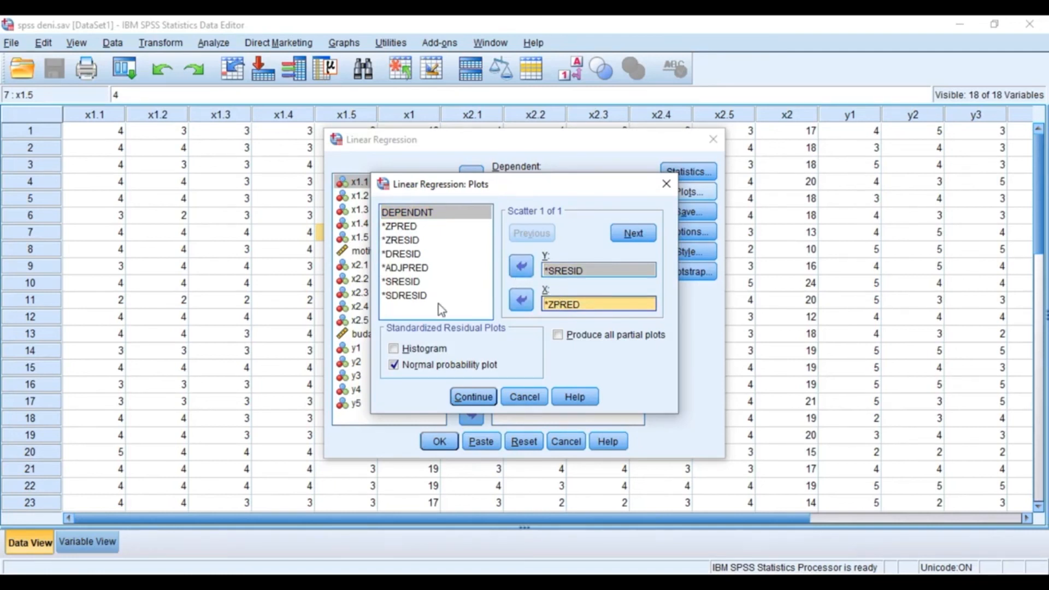
click(396, 365)
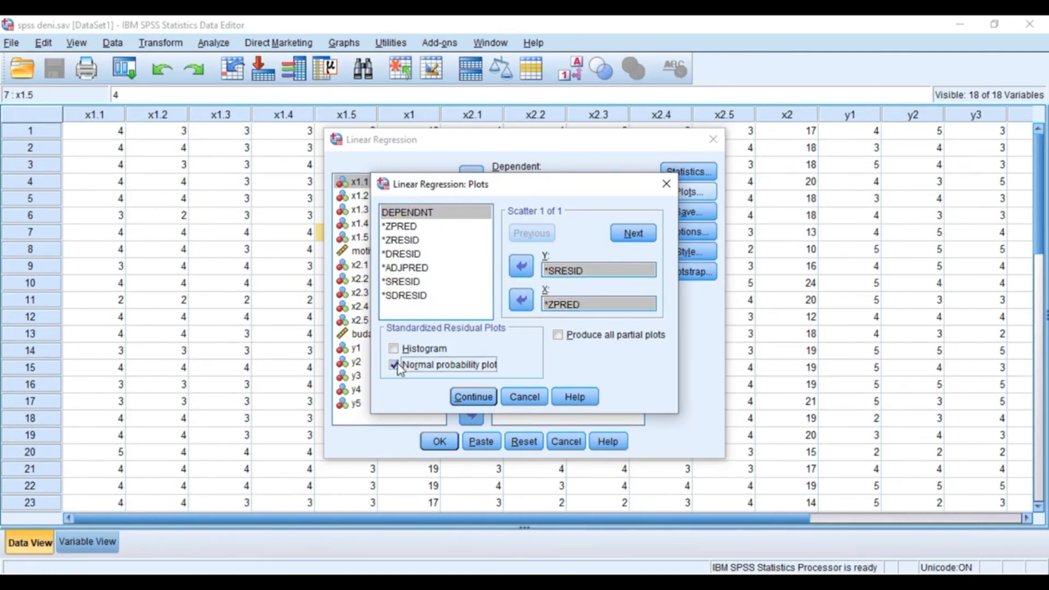
click(471, 397)
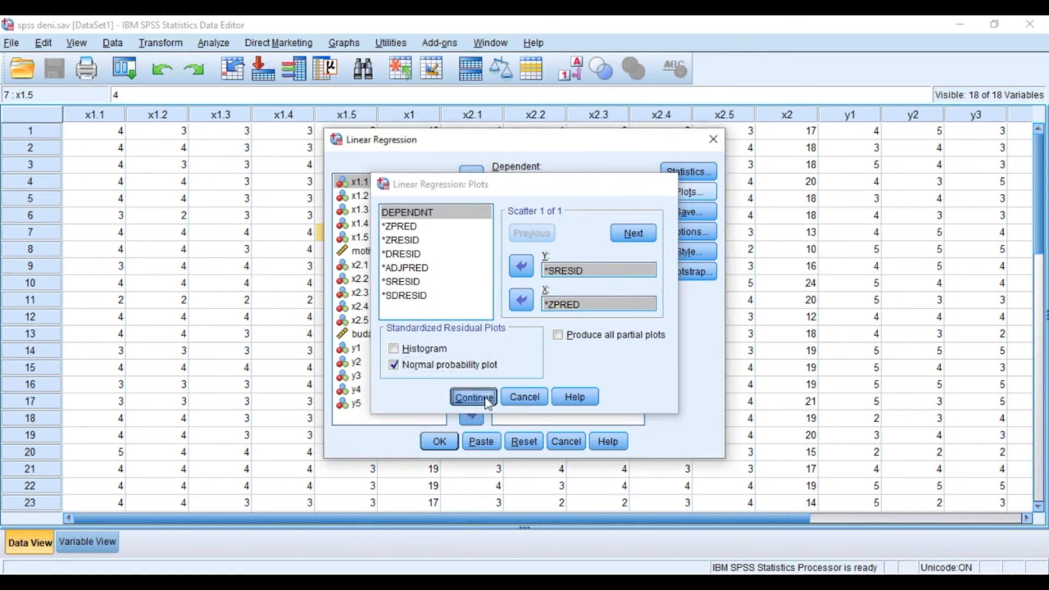
Run the linear regression and examine its Model Summary, ANOVA and Coefficients tables, the normal P-P plot and the scatterplot.
click(440, 440)
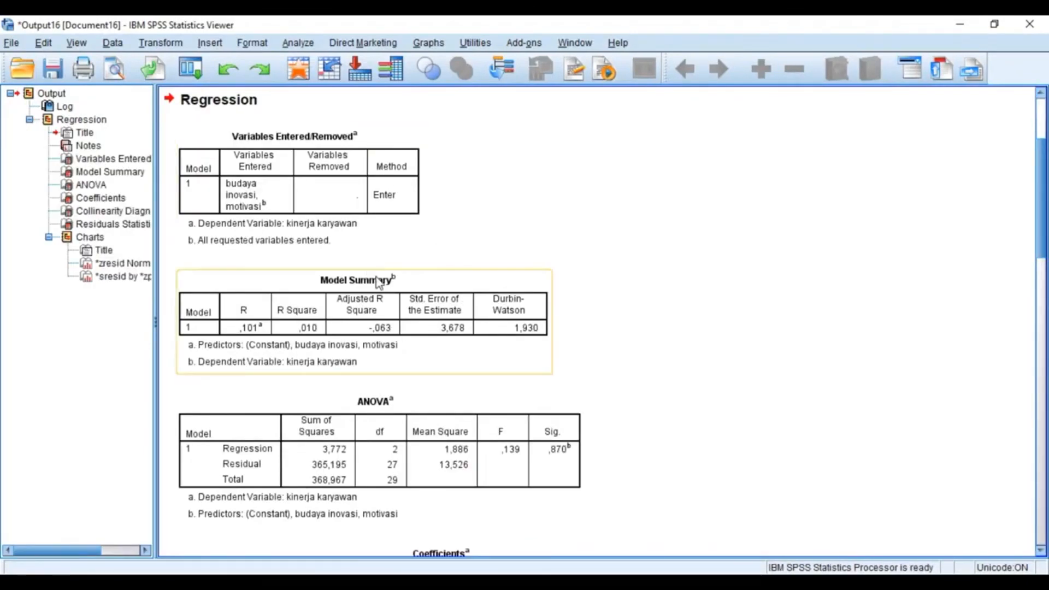
scroll(386, 286, down, 5)
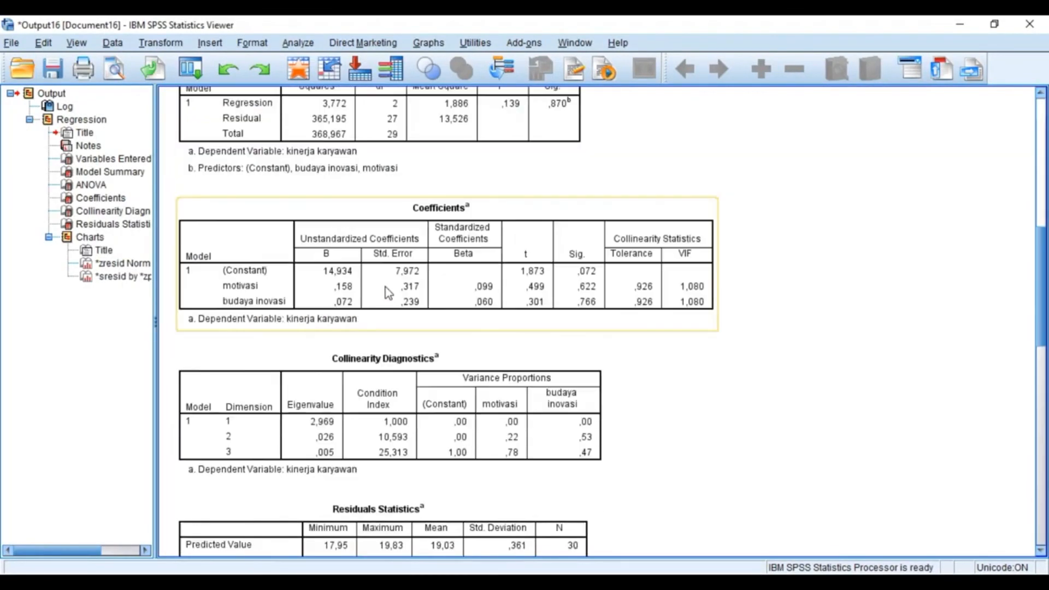
scroll(386, 287, down, 2)
scroll(386, 289, down, 8)
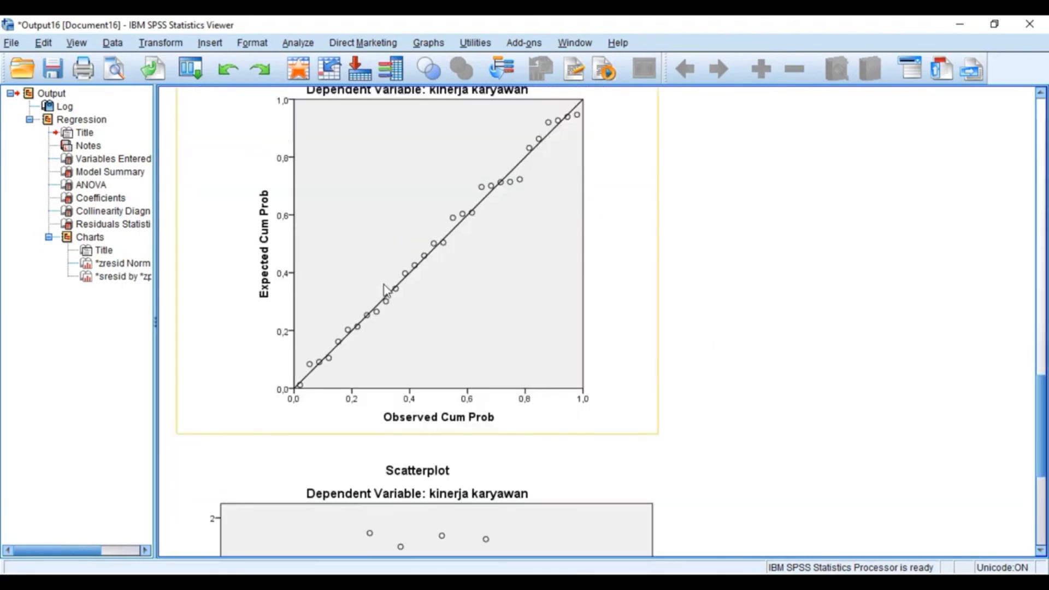
scroll(384, 284, down, 5)
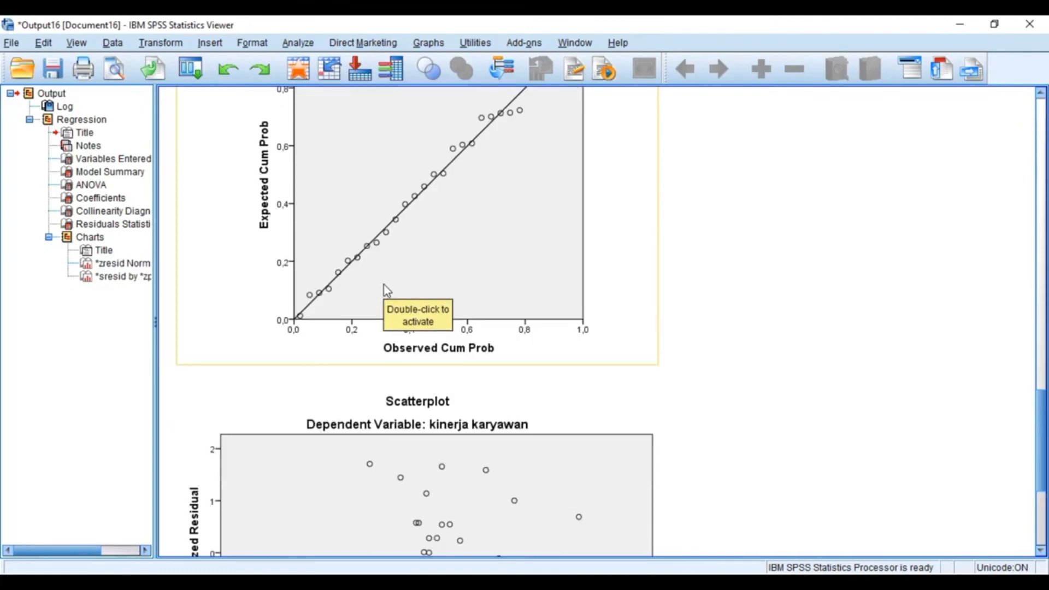
scroll(385, 283, up, 14)
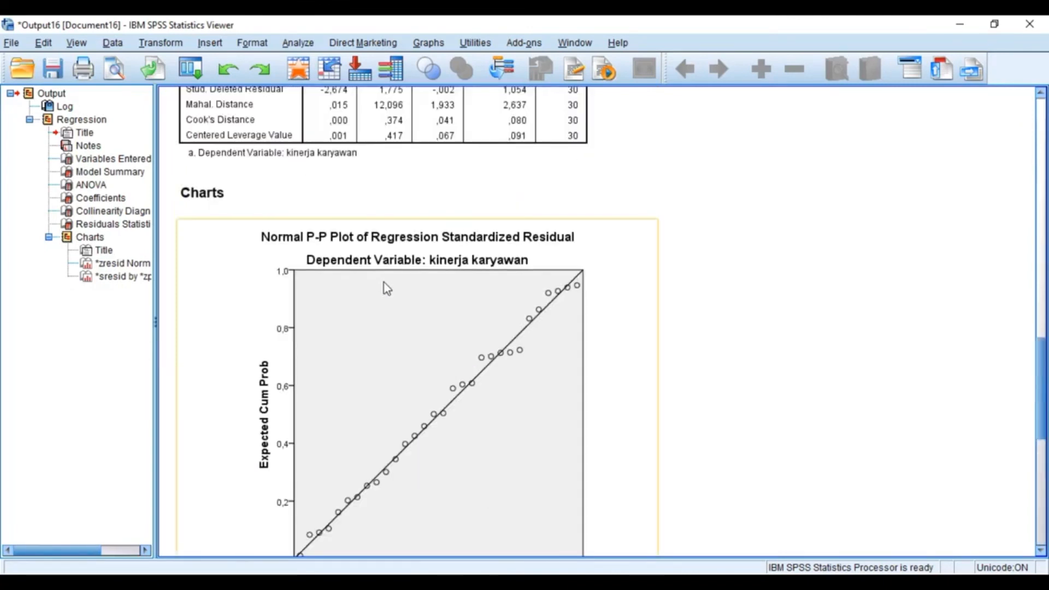
scroll(385, 288, up, 7)
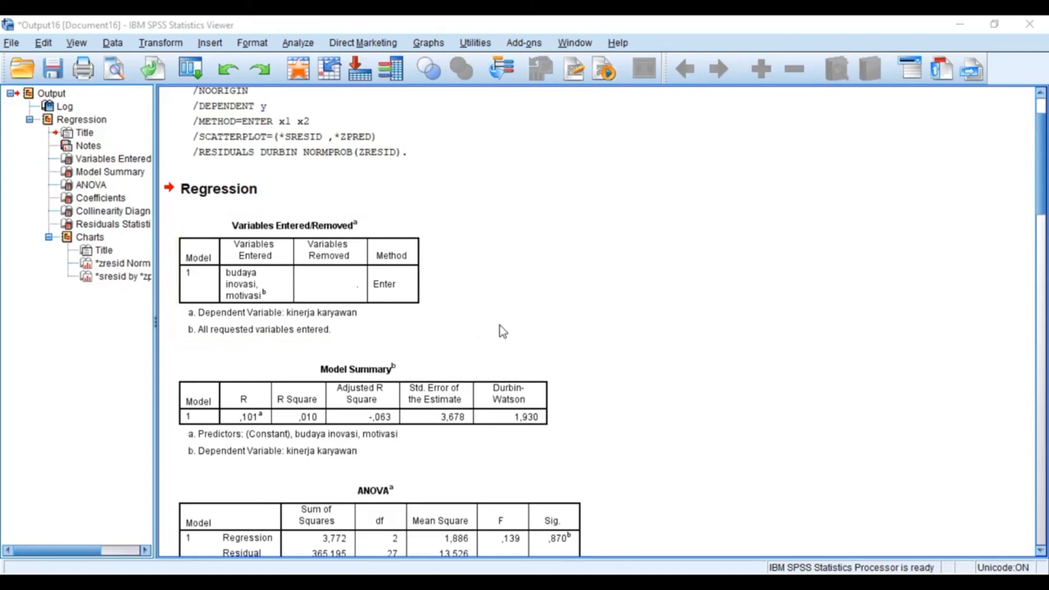
scroll(533, 319, down, 3)
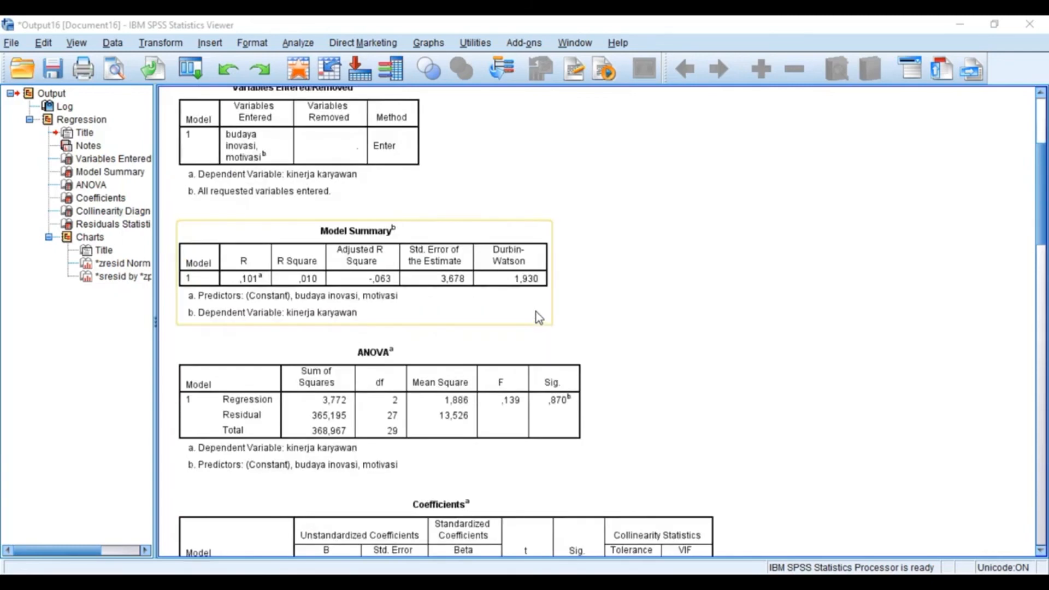